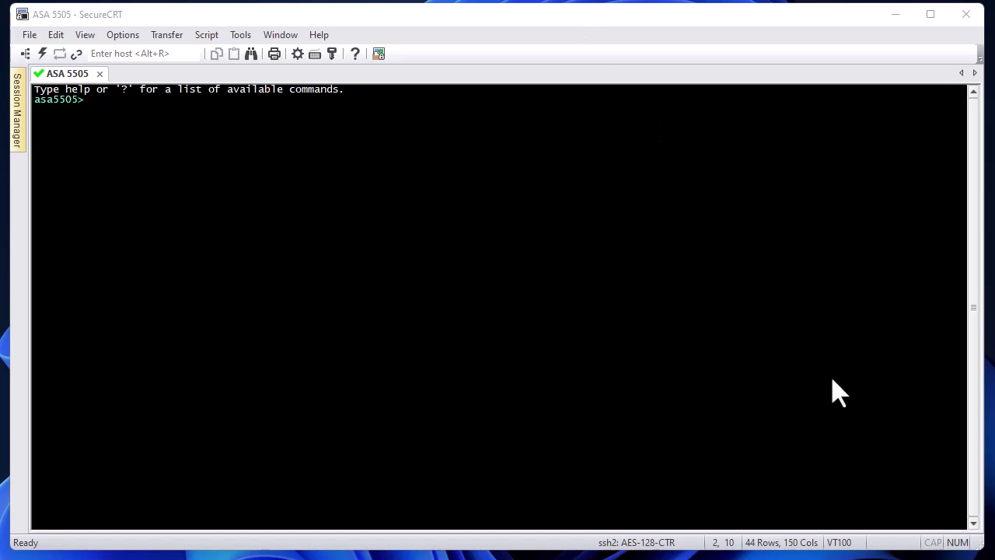
Step: Switch to the Chrome browser and search Google for "kiwi syslog"
{"action": "key", "text": "alt+Tab"}
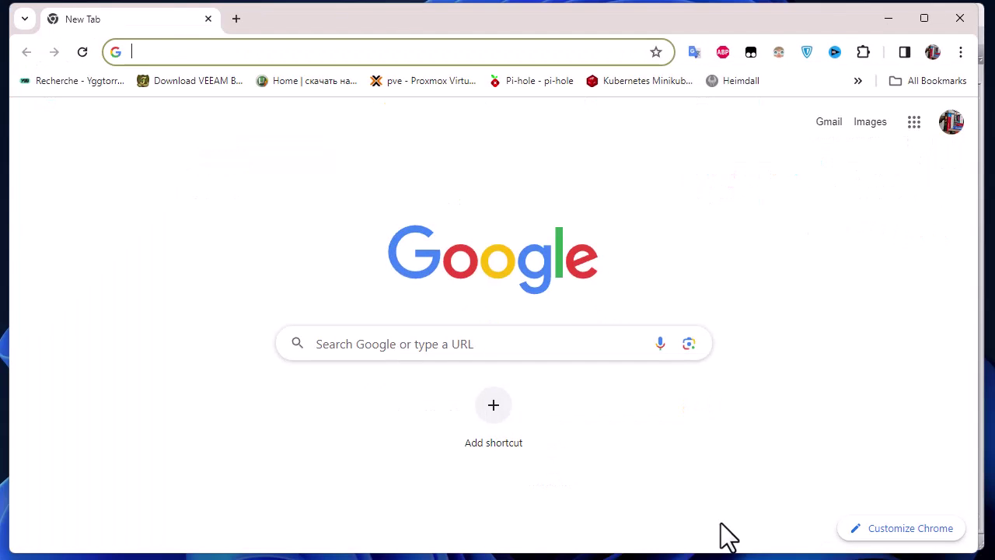
{"action": "left_click", "coordinate": [446, 340]}
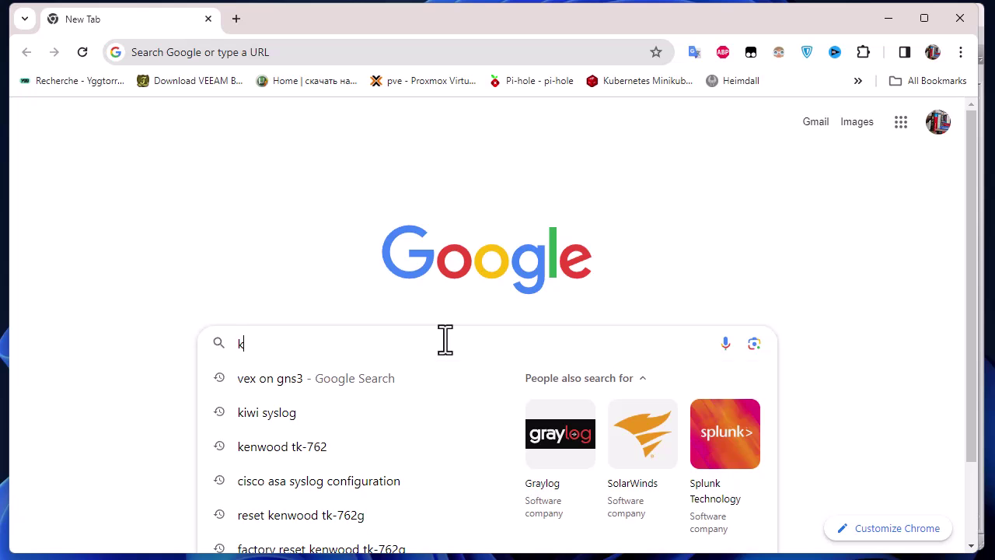
{"action": "type", "text": "kiwi sys"}
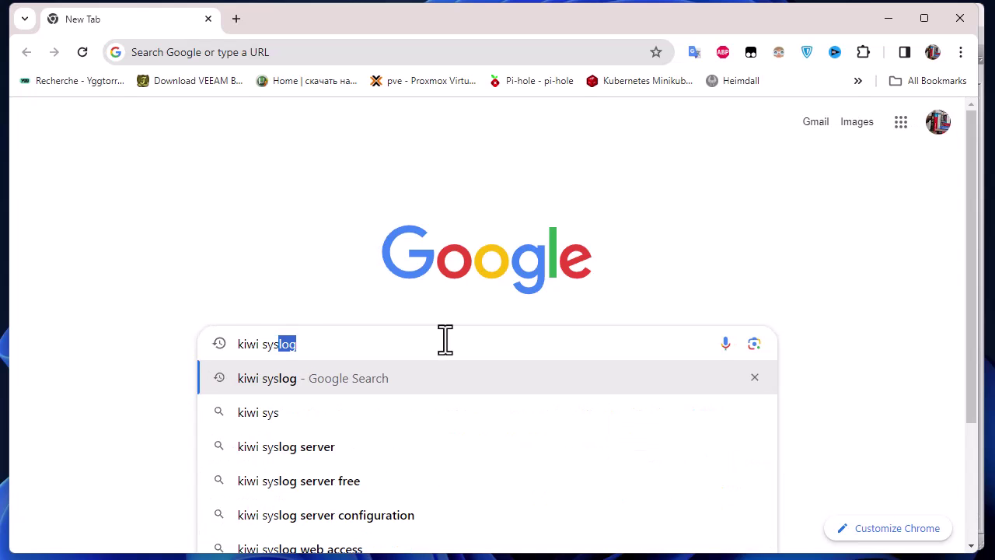
{"action": "key", "text": "Return"}
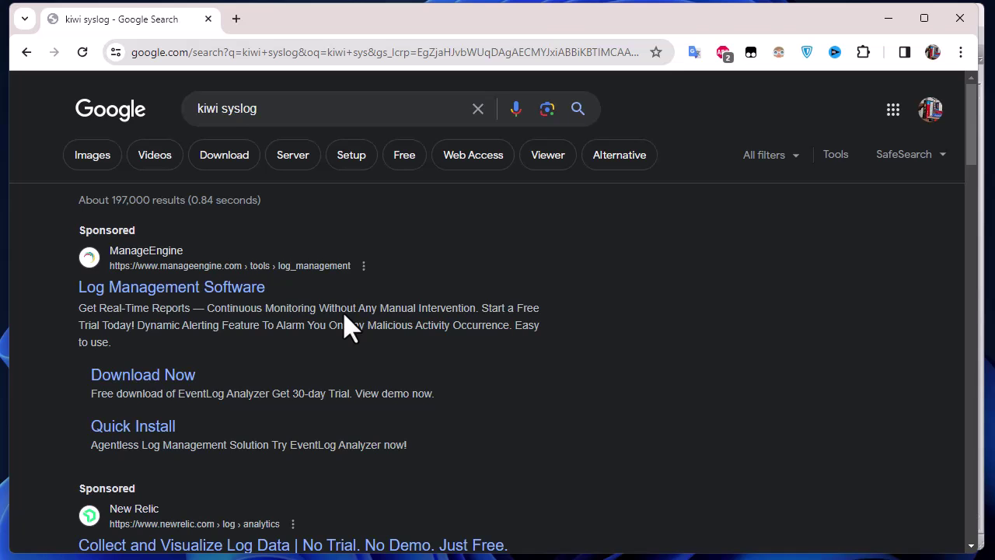
Step: Open the SolarWinds Kiwi Syslog Server Free Edition page from the search results and accept all cookies
{"action": "scroll", "coordinate": [347, 327], "scroll_direction": "down", "scroll_amount": 4}
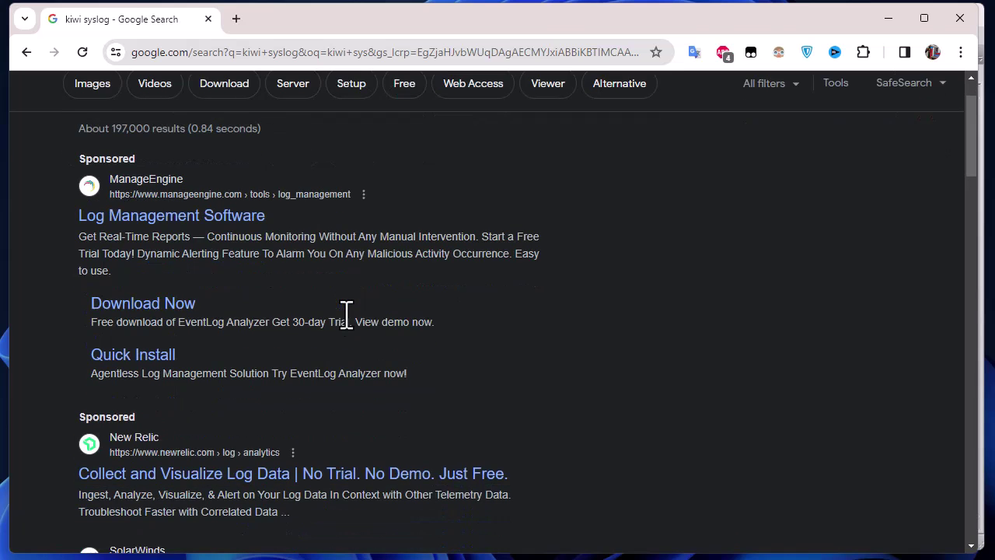
{"action": "scroll", "coordinate": [348, 327], "scroll_direction": "down", "scroll_amount": 2}
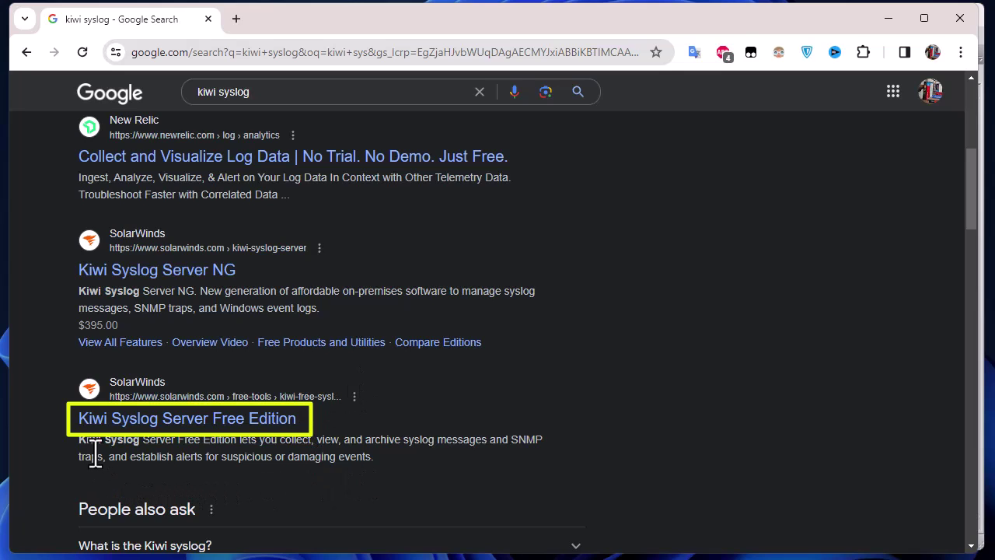
{"action": "left_click", "coordinate": [241, 421]}
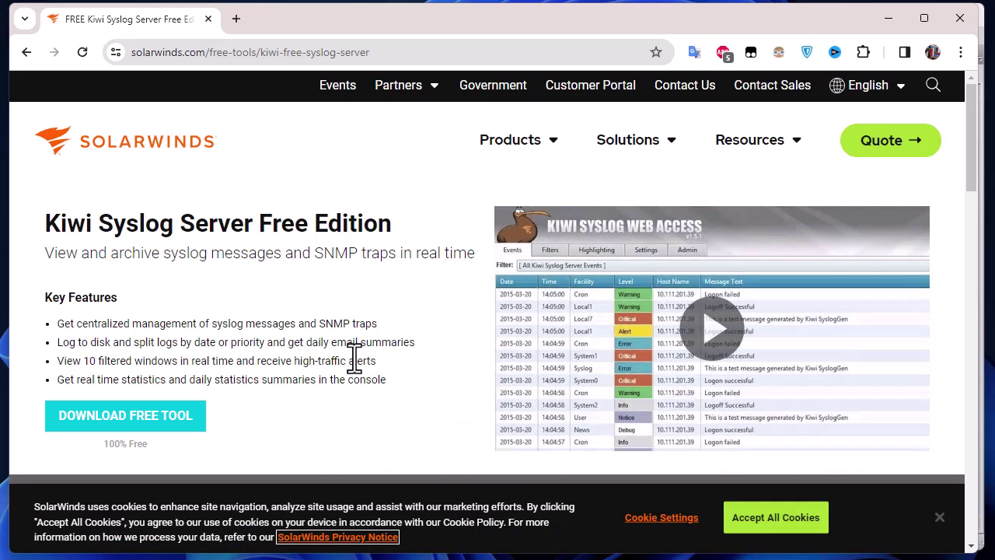
{"action": "left_click", "coordinate": [769, 521]}
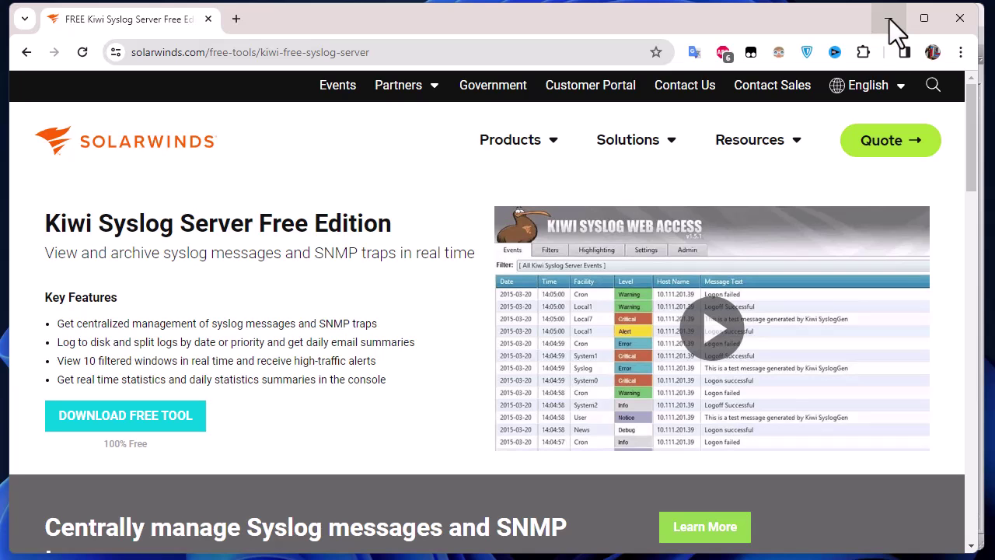
Step: Minimize the browser and SecureCRT windows to reach the Kiwi Syslog Server Console shortcut on the desktop
{"action": "left_click", "coordinate": [890, 19]}
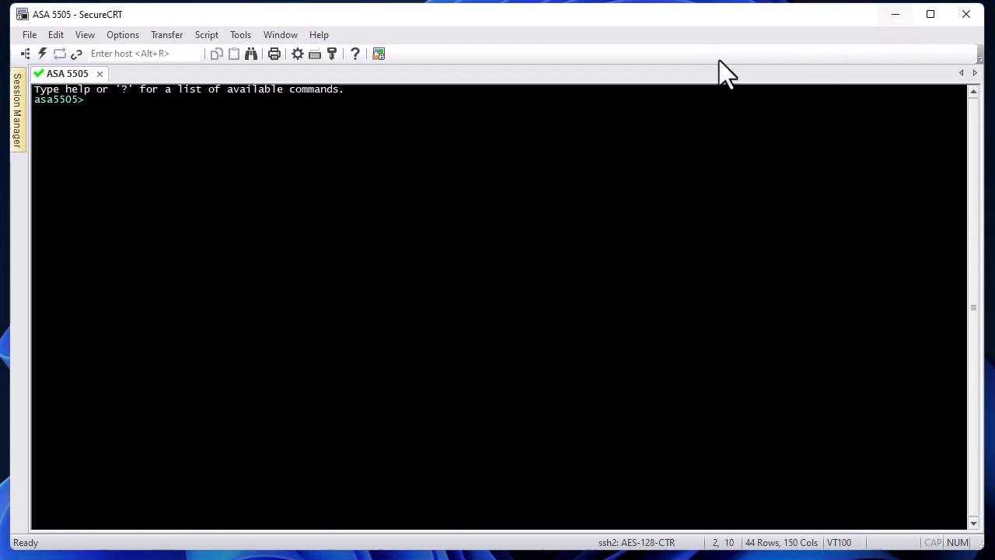
{"action": "left_click", "coordinate": [894, 16]}
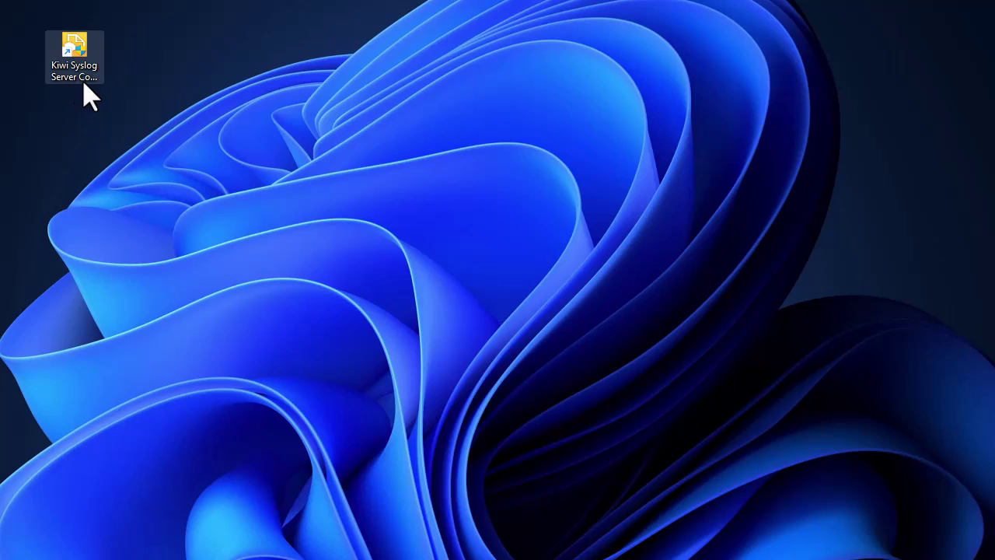
{"action": "left_click", "coordinate": [84, 90]}
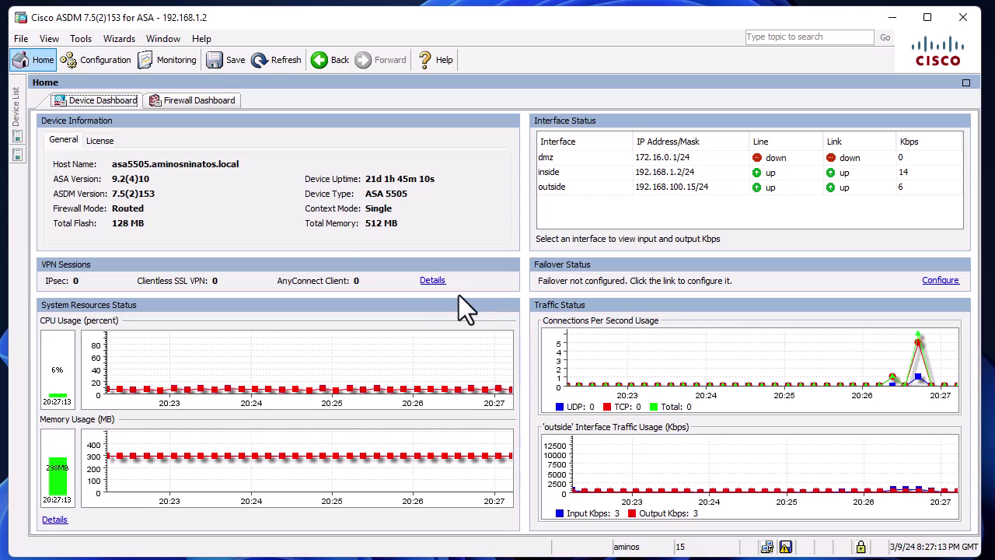
Step: In Cisco ASDM, check the general preferences, including previewing commands before sending them to the device, and accept them
{"action": "left_click", "coordinate": [82, 39]}
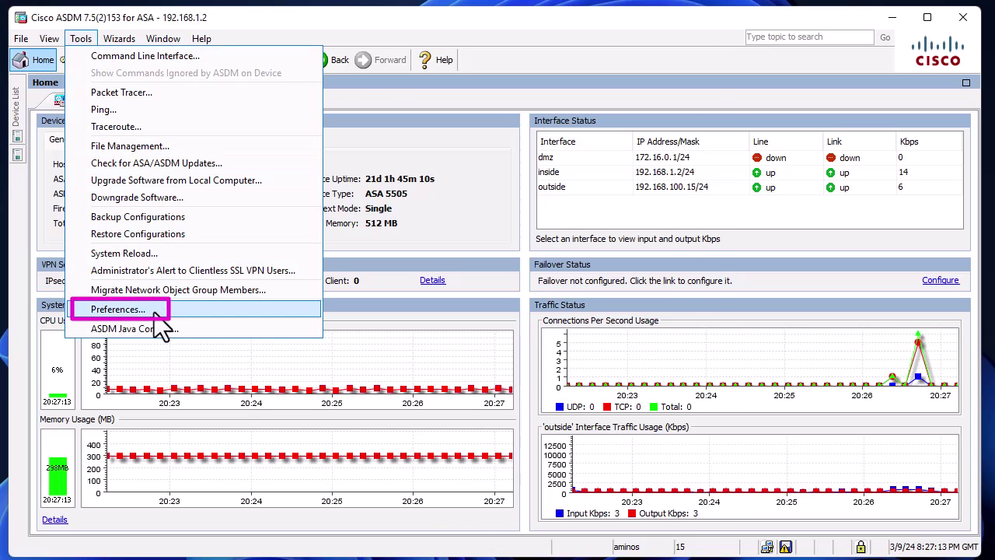
{"action": "left_click", "coordinate": [118, 309]}
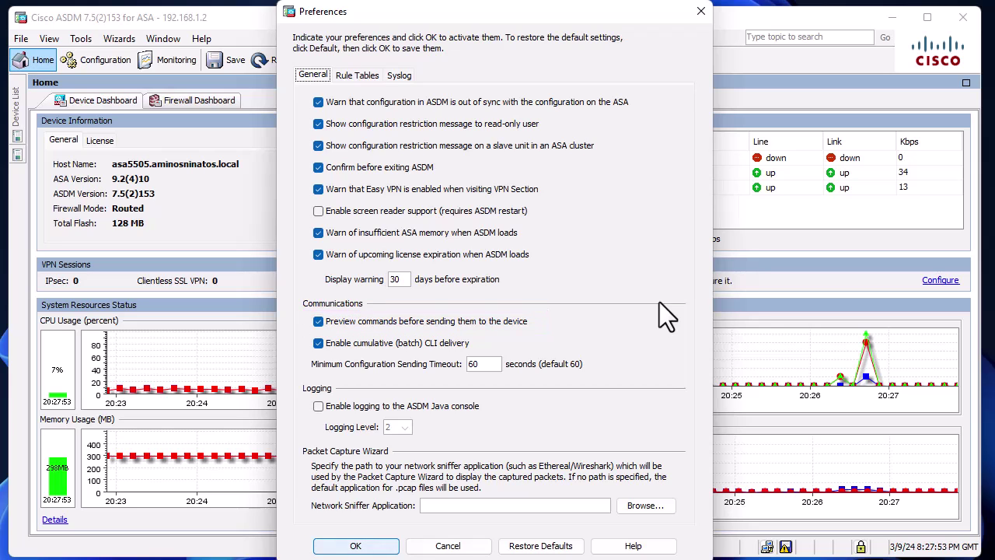
{"action": "left_click", "coordinate": [363, 545]}
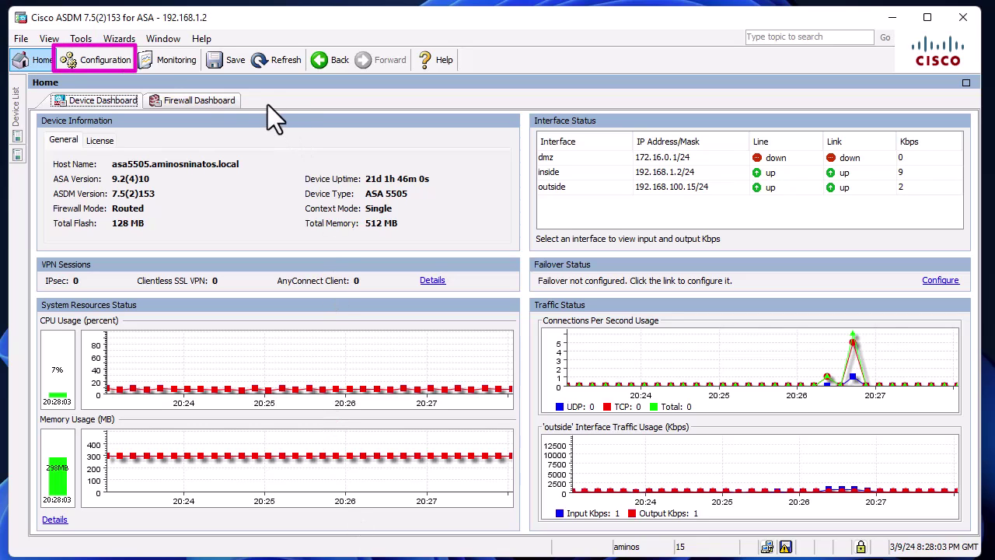
Step: Open the Logging Setup page in the Device Management configuration and check the Enable logging option
{"action": "left_click", "coordinate": [118, 66]}
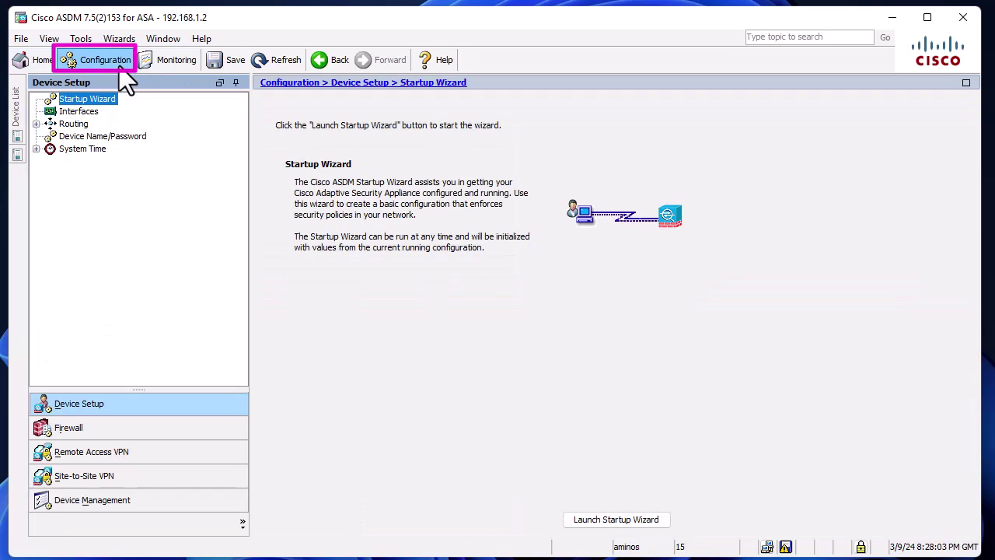
{"action": "left_click", "coordinate": [148, 504]}
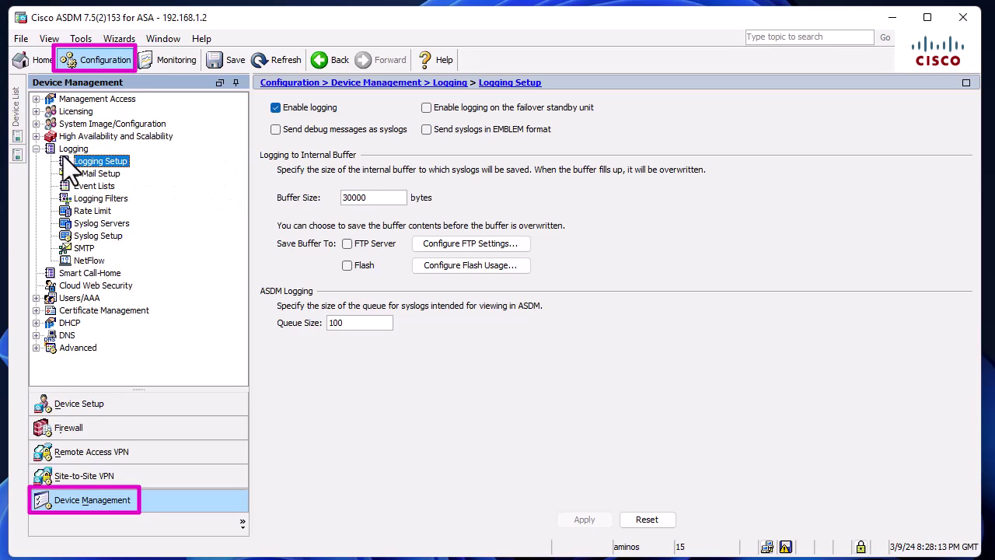
{"action": "left_click", "coordinate": [36, 148]}
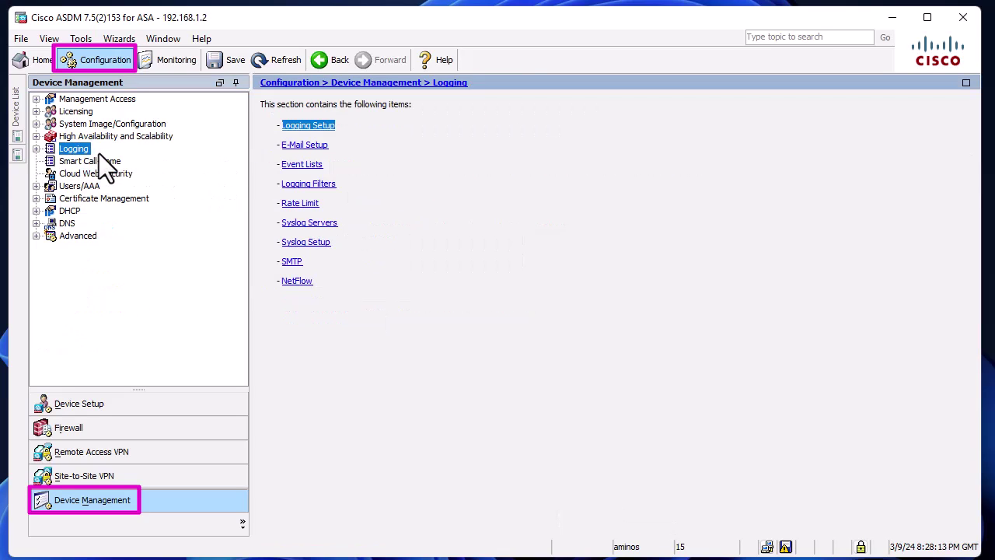
{"action": "left_click", "coordinate": [35, 148]}
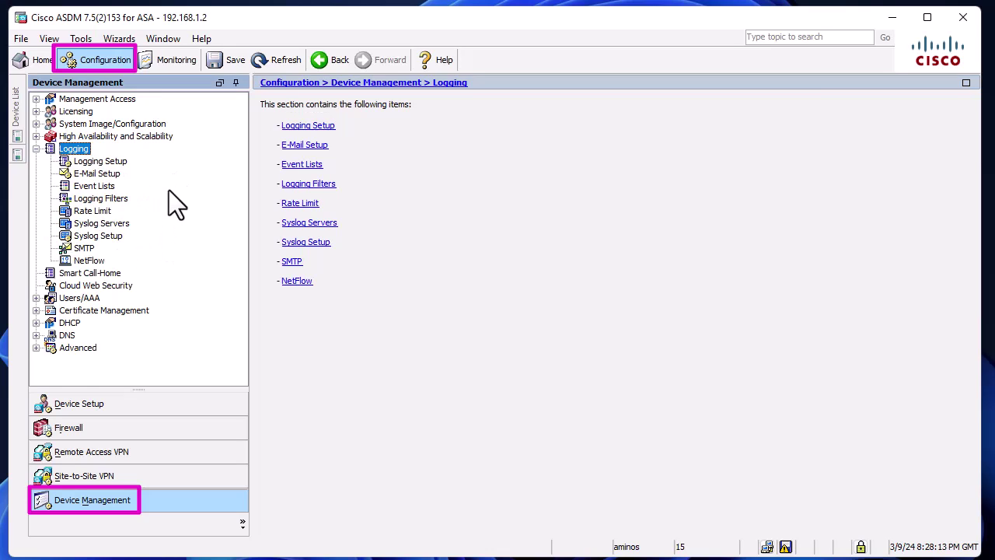
{"action": "left_click", "coordinate": [106, 163]}
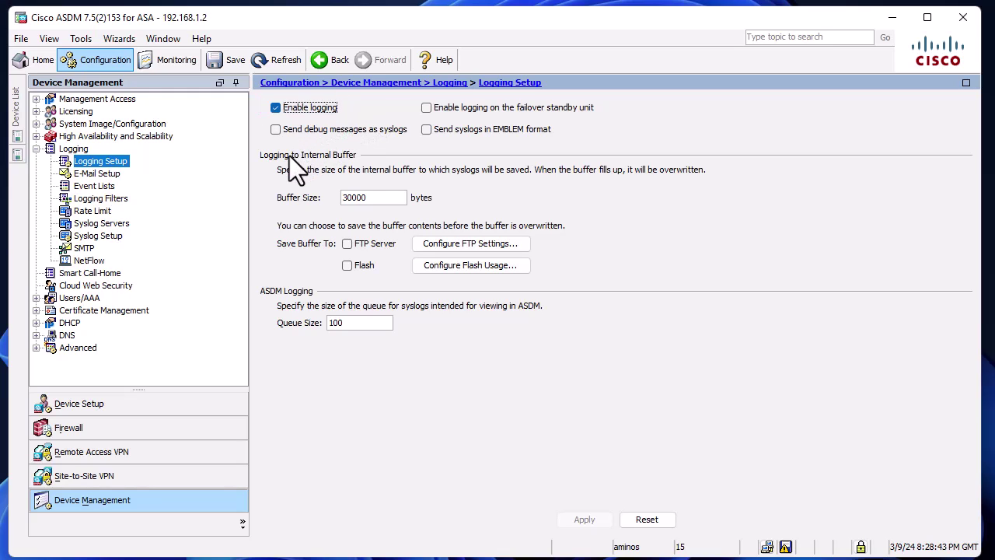
Step: Edit the logging filter for the Syslog Servers destination to filter all event classes on Informational severity
{"action": "left_click", "coordinate": [105, 199]}
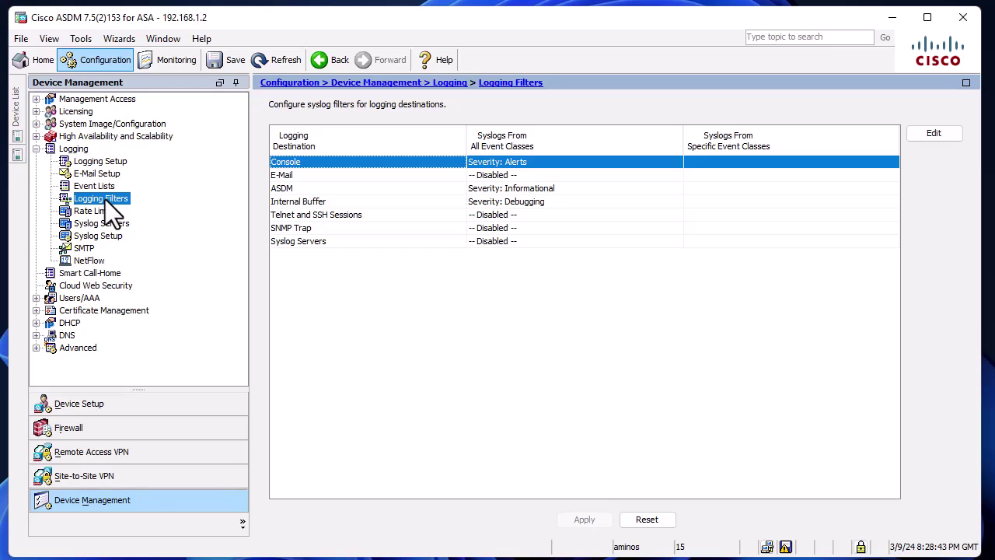
{"action": "left_click", "coordinate": [330, 243]}
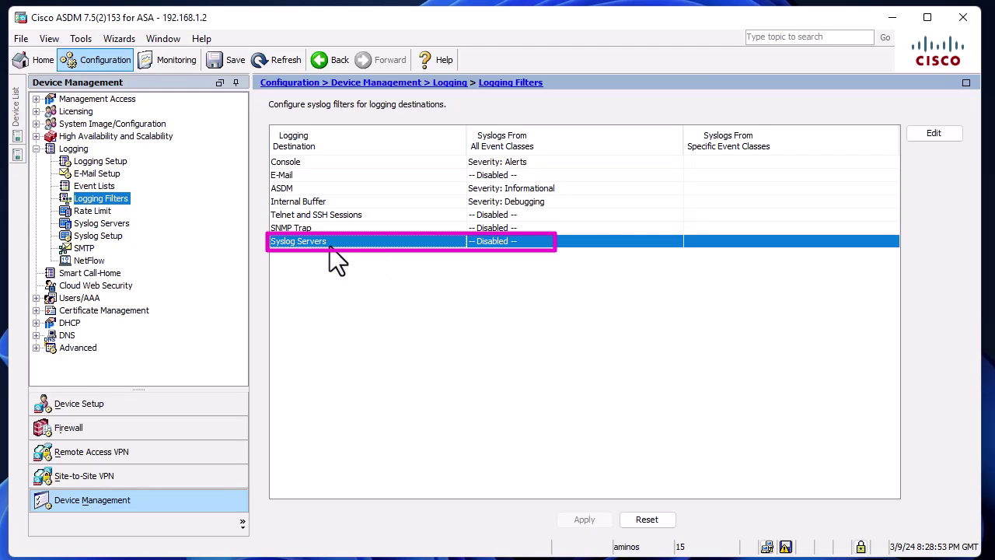
{"action": "double_click", "coordinate": [329, 247]}
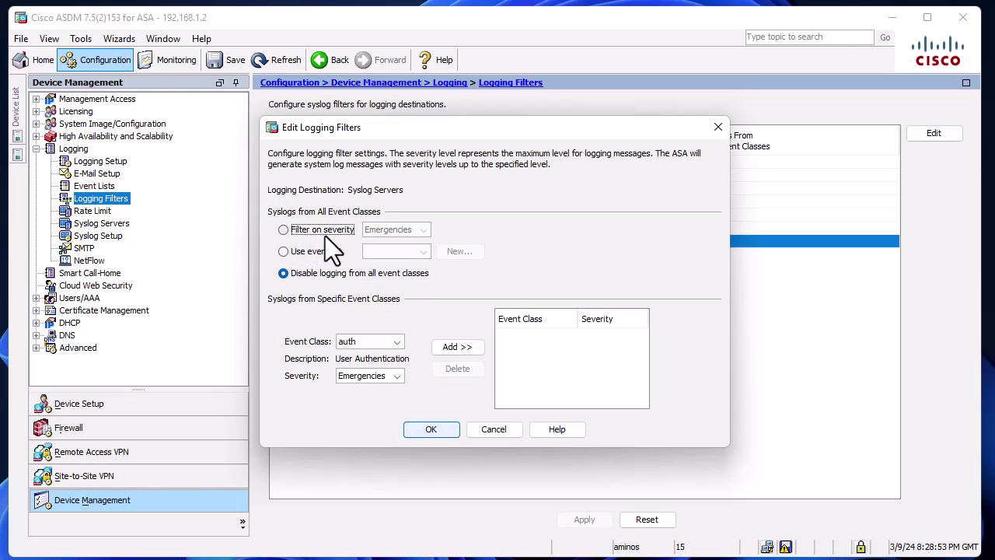
{"action": "left_click", "coordinate": [283, 231]}
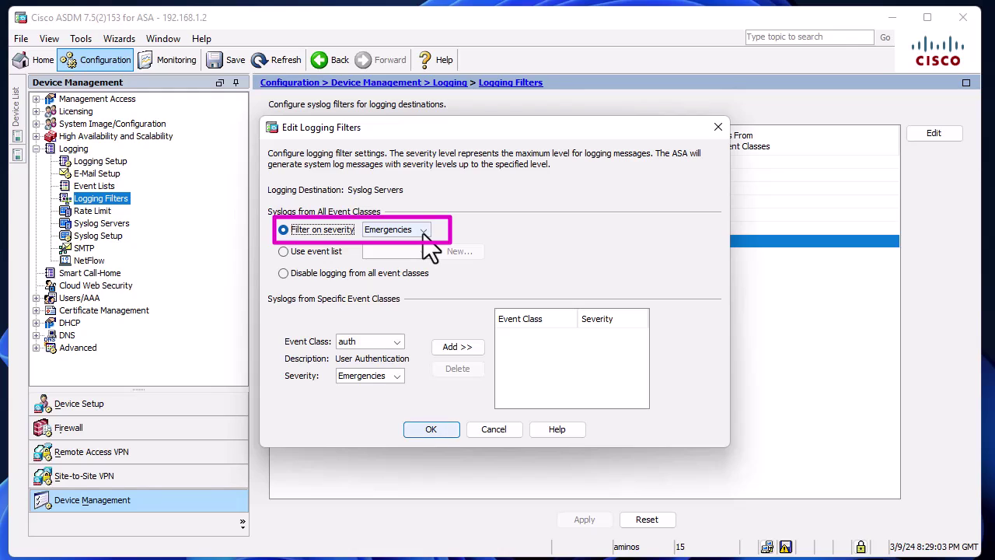
{"action": "left_click", "coordinate": [424, 231]}
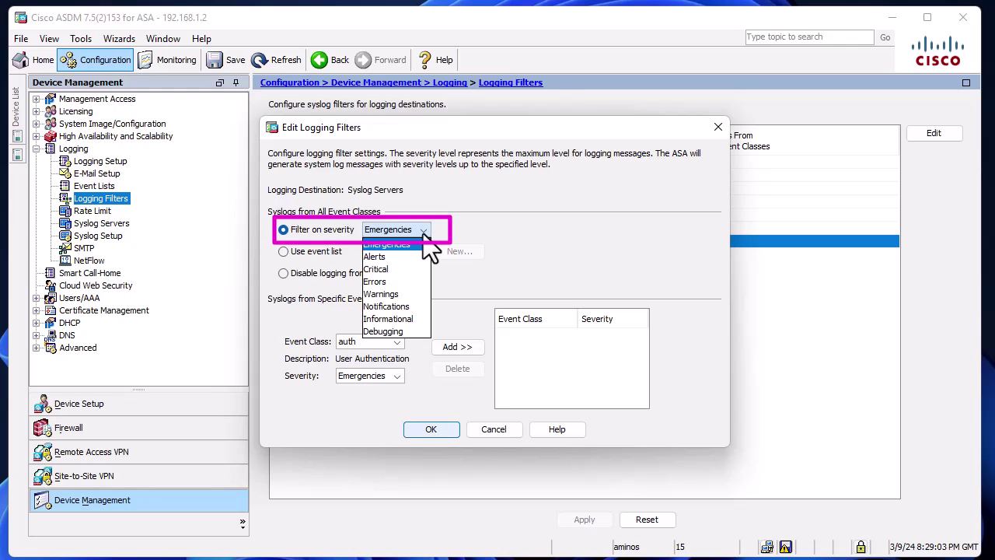
{"action": "left_click", "coordinate": [410, 321]}
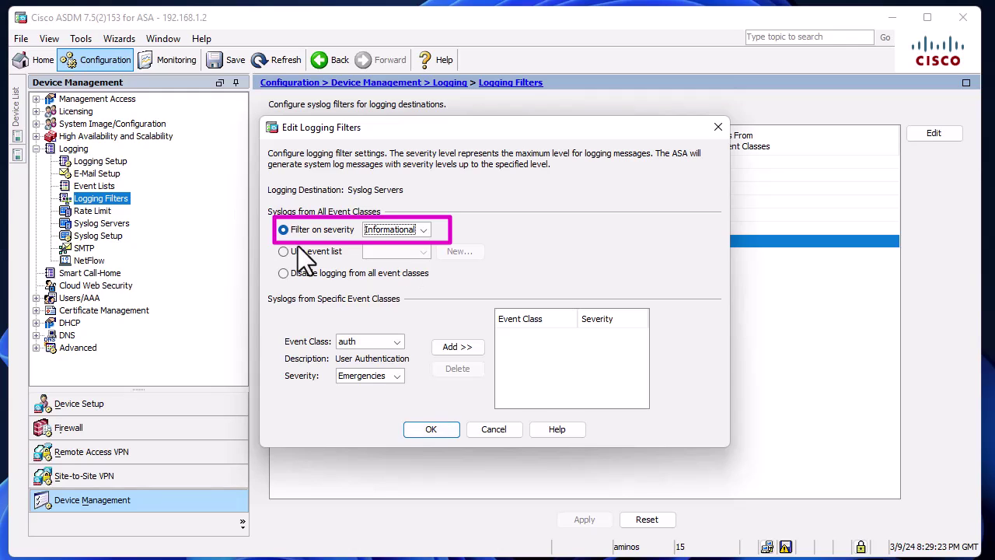
{"action": "left_click", "coordinate": [432, 430]}
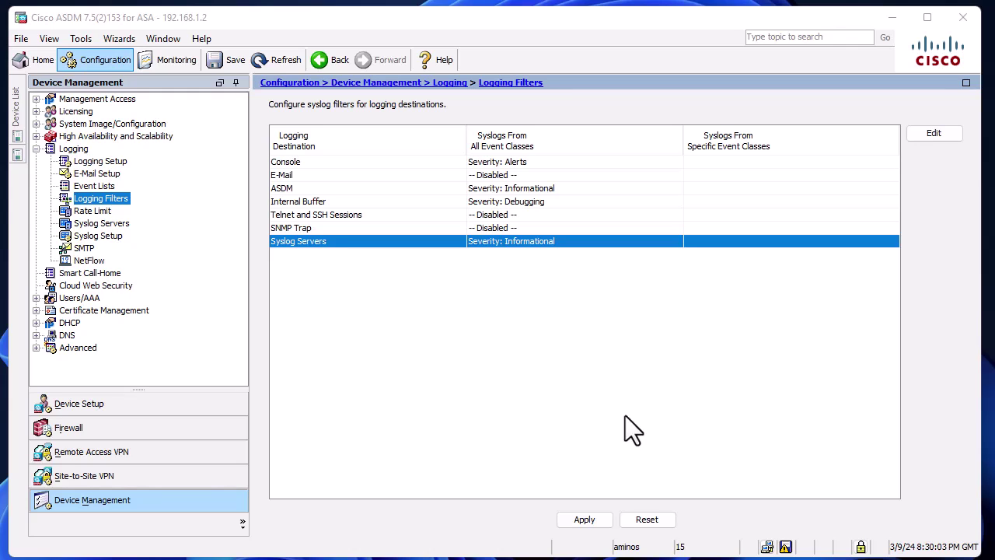
Step: Add a syslog server on the inside interface with IP address 192.168.1.15, using UDP port 514
{"action": "left_click", "coordinate": [110, 225]}
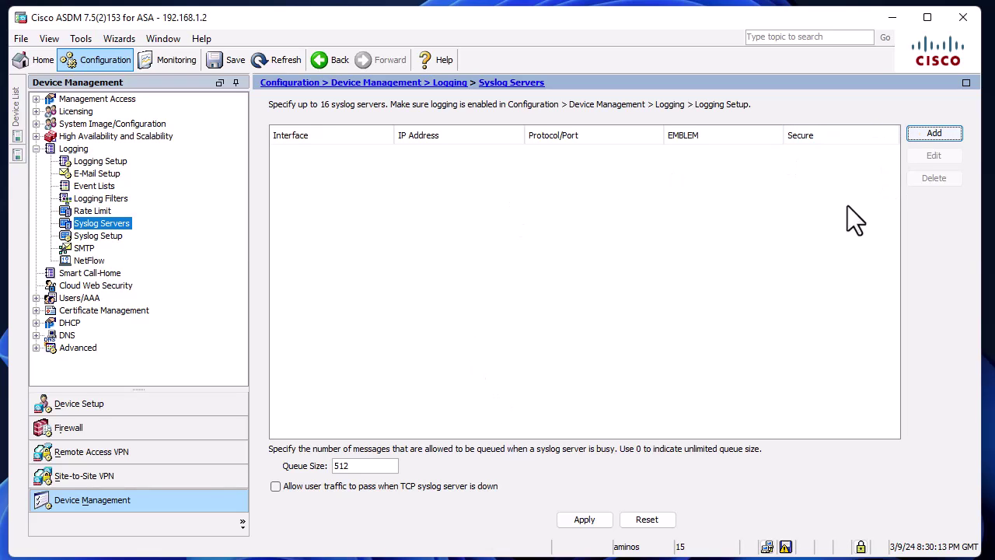
{"action": "left_click", "coordinate": [891, 17]}
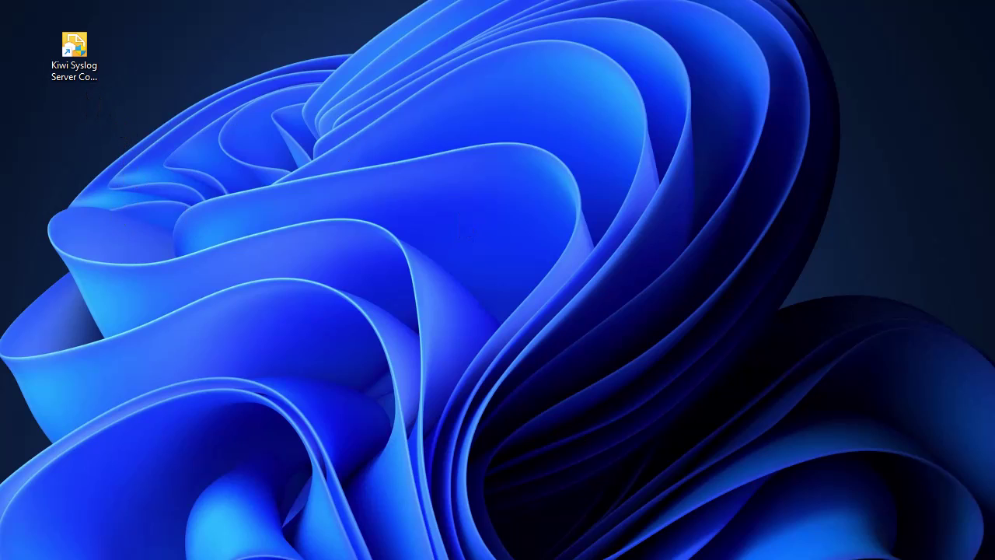
{"action": "left_click", "coordinate": [700, 537]}
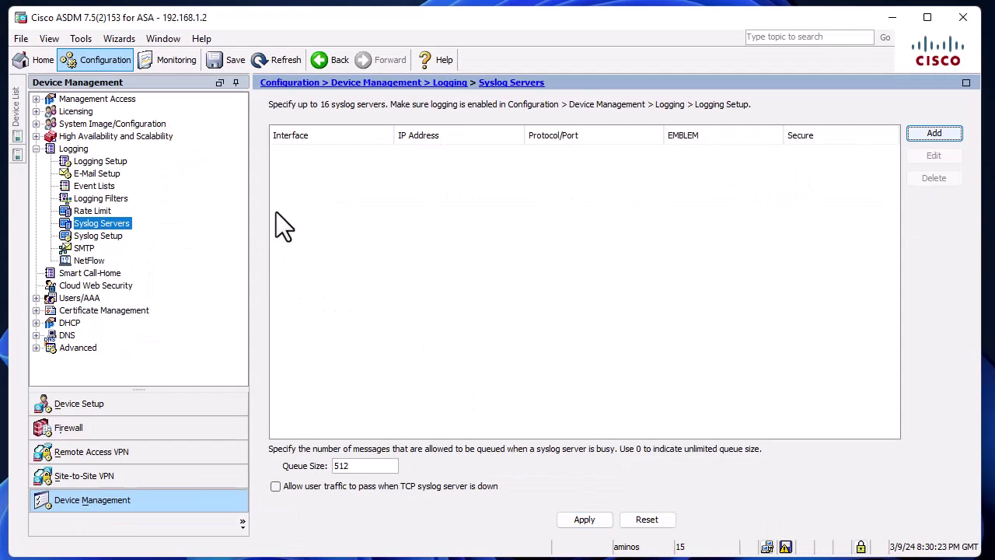
{"action": "left_click", "coordinate": [923, 132]}
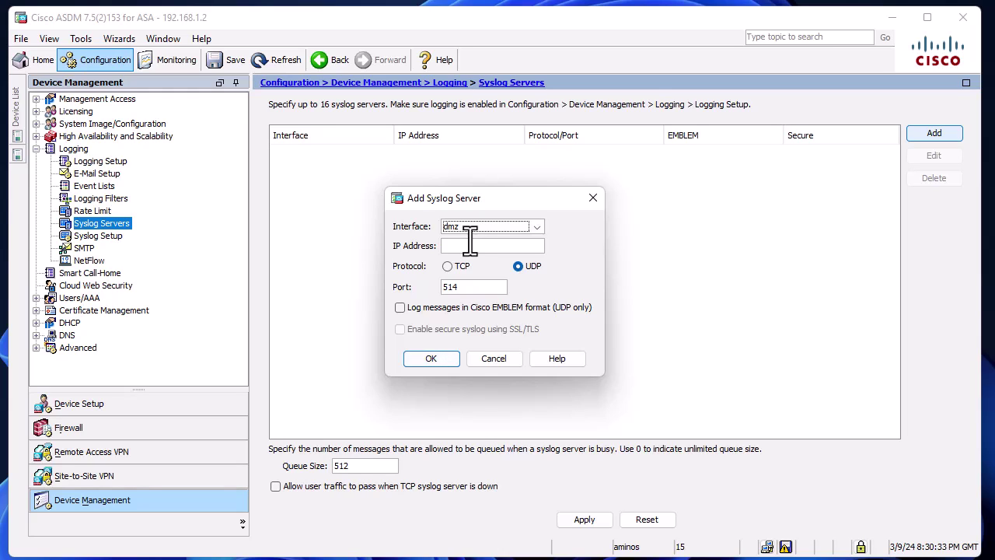
{"action": "left_click", "coordinate": [537, 228]}
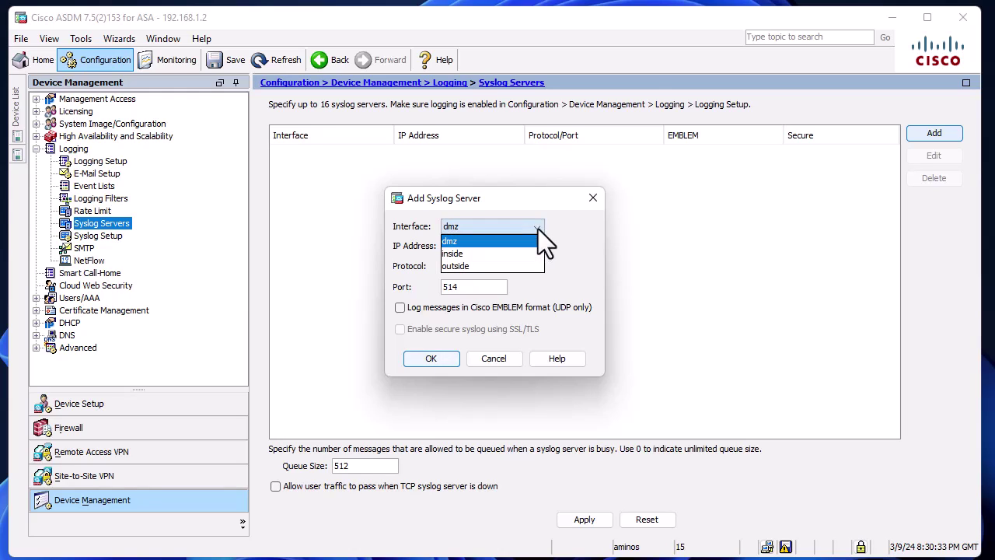
{"action": "left_click", "coordinate": [474, 252]}
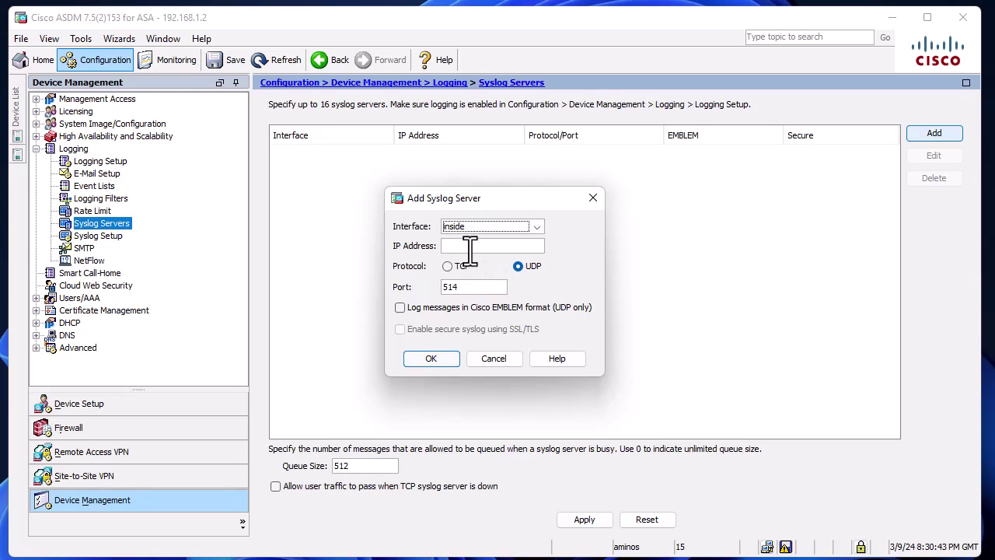
{"action": "left_click", "coordinate": [464, 247]}
{"action": "type", "text": "192.168.1.15"}
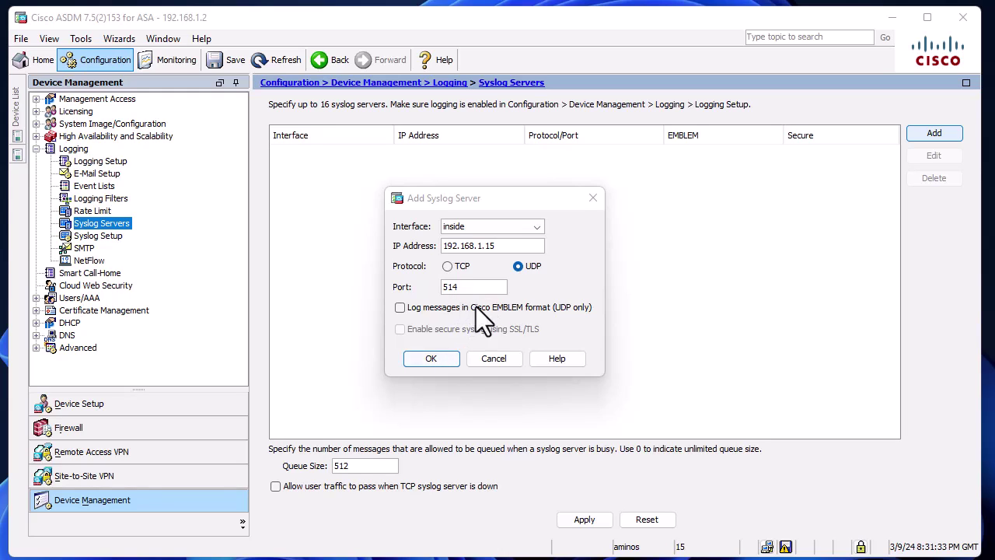
{"action": "left_click", "coordinate": [431, 357]}
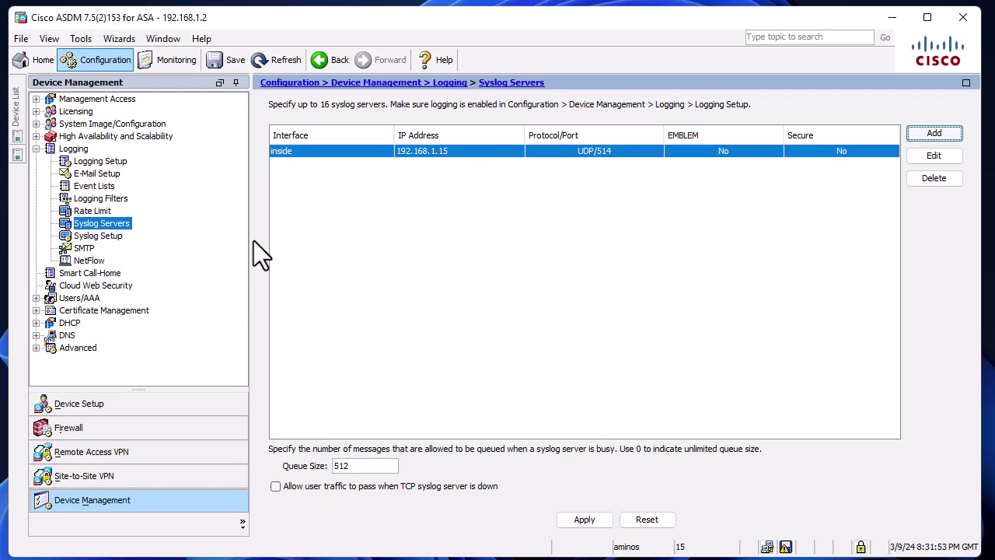
Step: Review the logging levels on the Syslog Setup page and highlight syslog IDs 302013 through 302016
{"action": "left_click", "coordinate": [102, 235]}
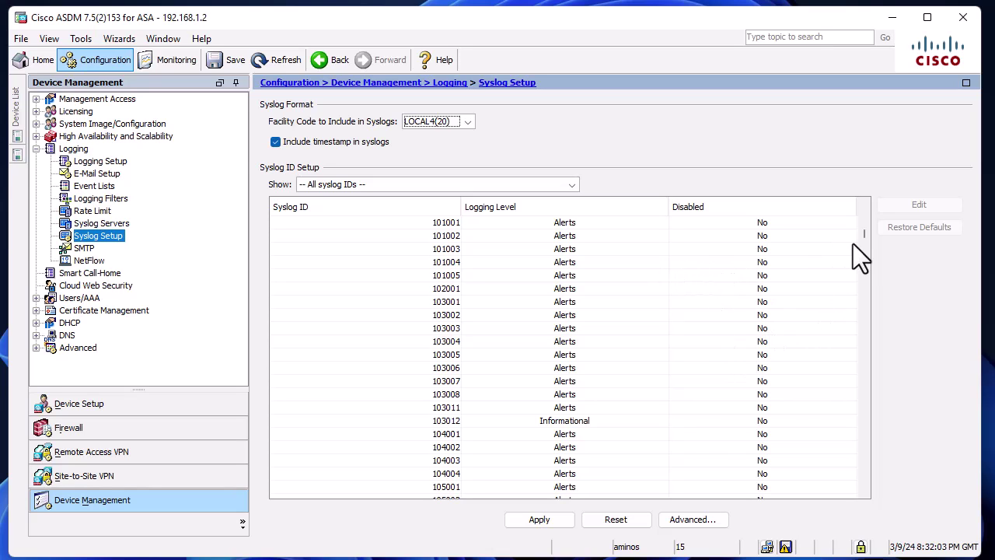
{"action": "left_click_drag", "start_coordinate": [864, 233], "coordinate": [860, 266]}
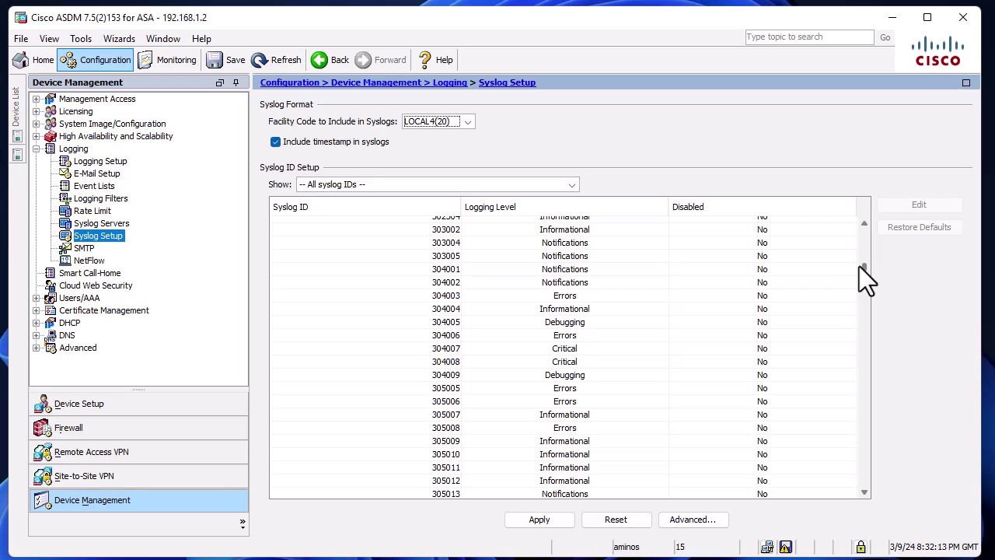
{"action": "scroll", "coordinate": [678, 345], "scroll_direction": "up", "scroll_amount": 2}
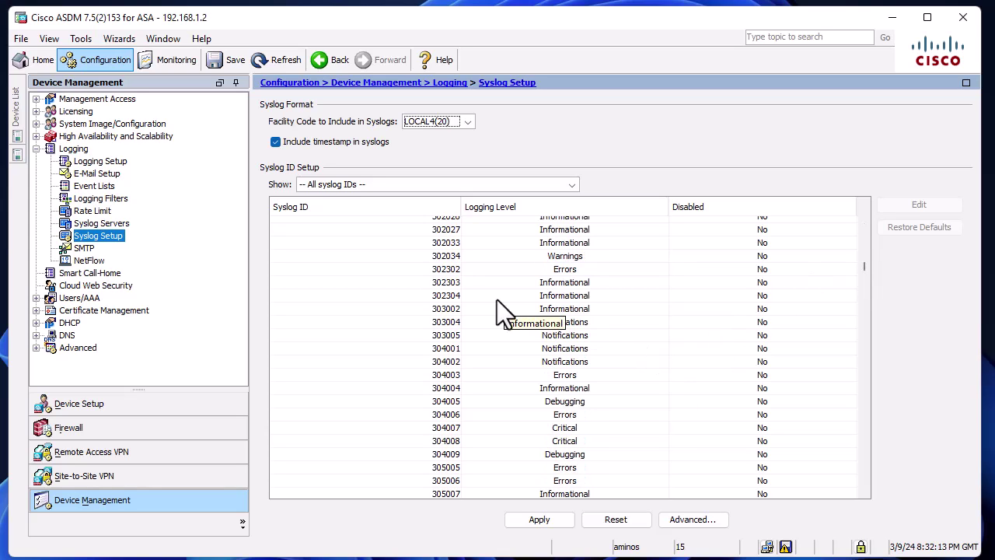
{"action": "left_click", "coordinate": [444, 286]}
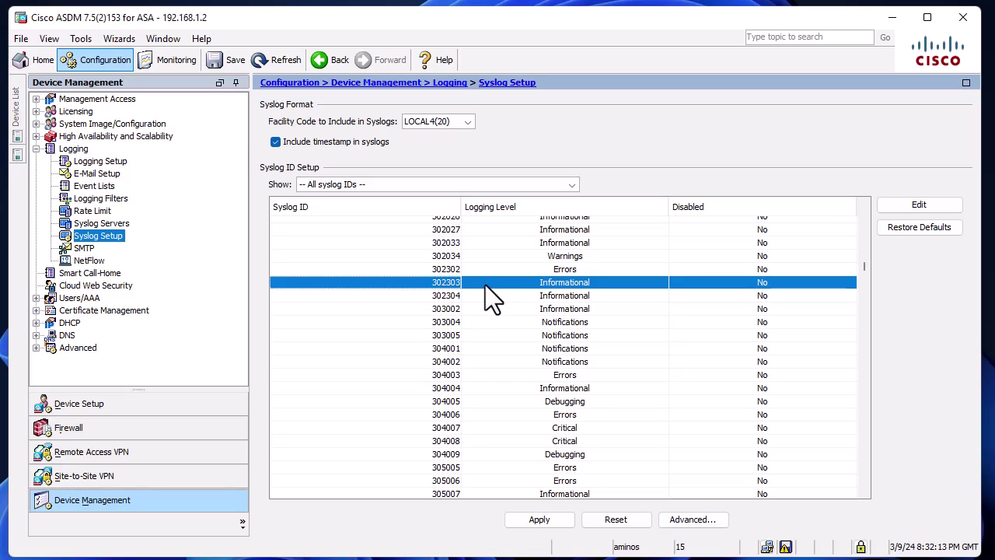
{"action": "left_click", "coordinate": [865, 224]}
{"action": "left_click", "coordinate": [865, 223]}
{"action": "left_click", "coordinate": [864, 224]}
{"action": "left_click", "coordinate": [866, 221]}
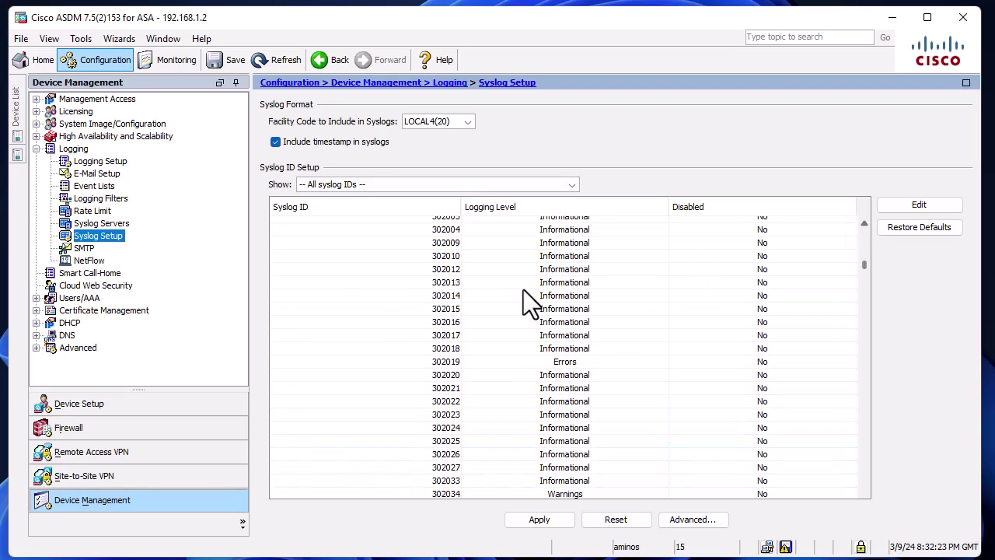
{"action": "left_click", "coordinate": [474, 283]}
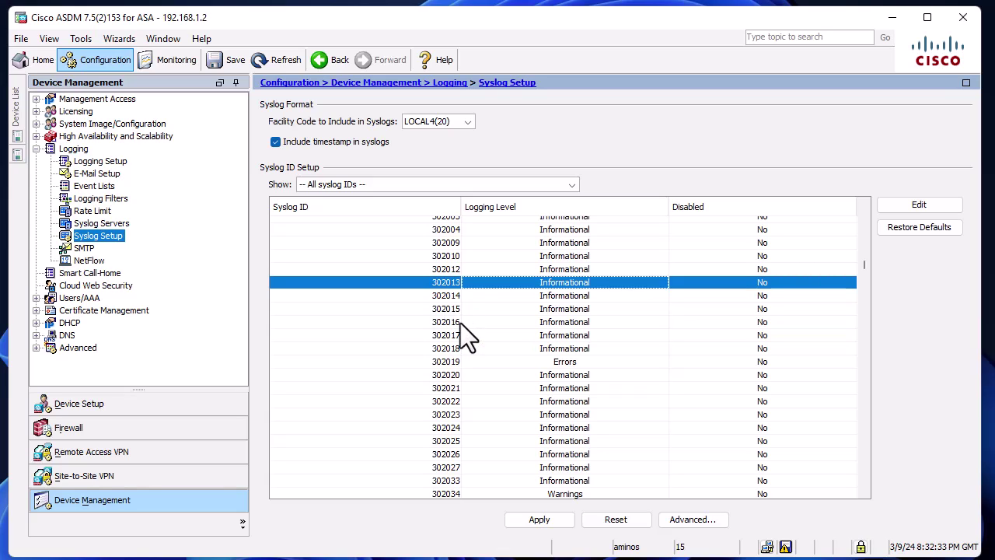
{"action": "left_click", "coordinate": [461, 322], "text": "shift"}
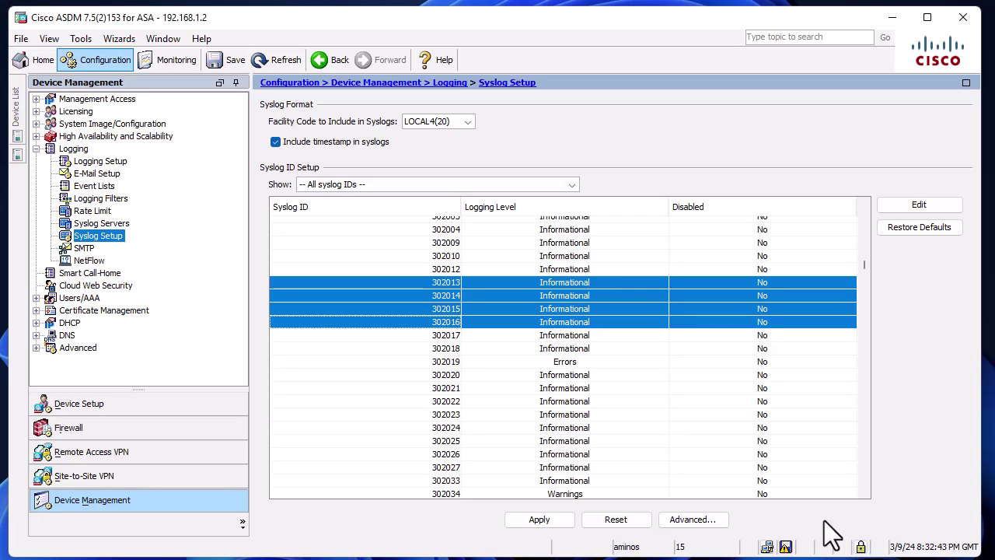
Step: Send the pending logging trap and logging host commands to the ASA and save the running configuration with write mem
{"action": "left_click", "coordinate": [534, 521]}
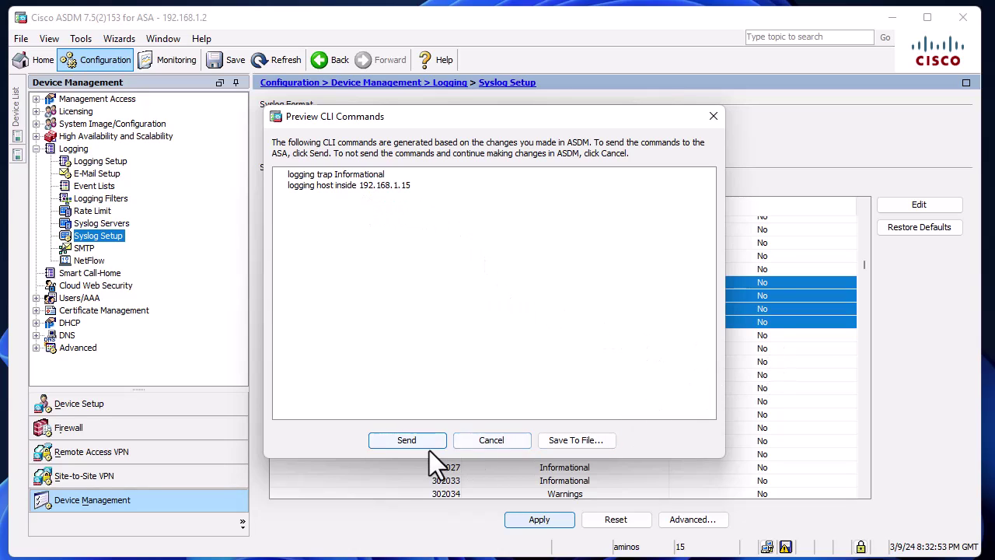
{"action": "left_click", "coordinate": [489, 441]}
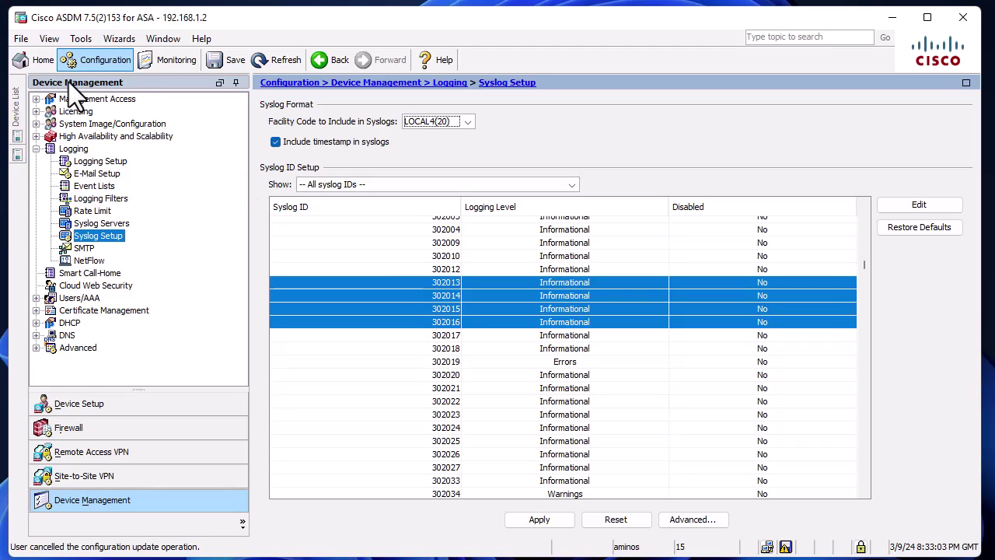
{"action": "left_click", "coordinate": [42, 62]}
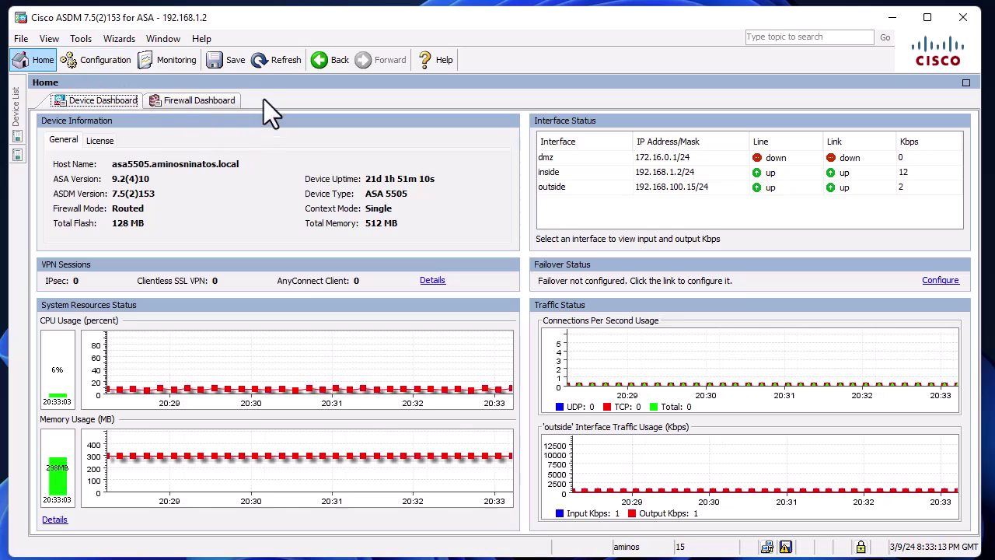
{"action": "left_click", "coordinate": [229, 59]}
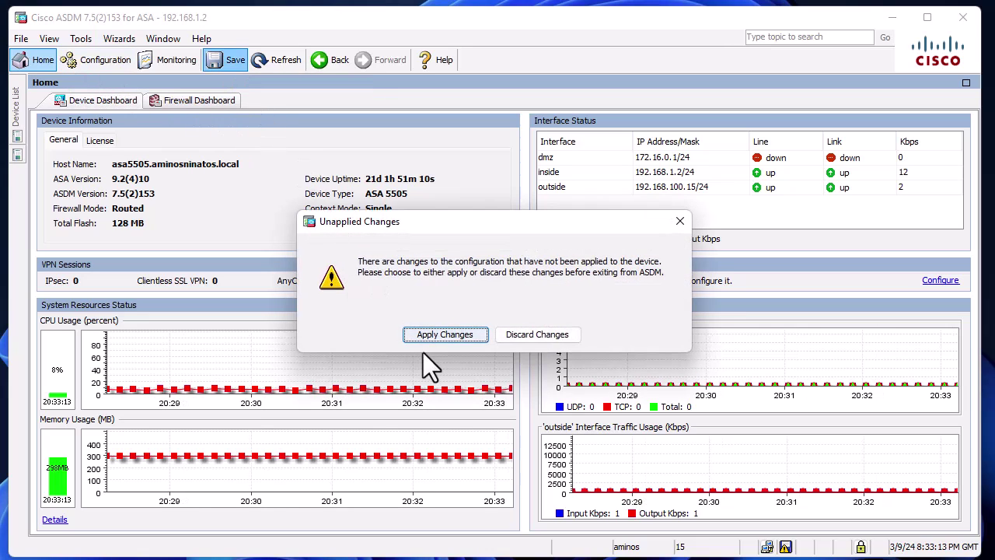
{"action": "left_click", "coordinate": [444, 329]}
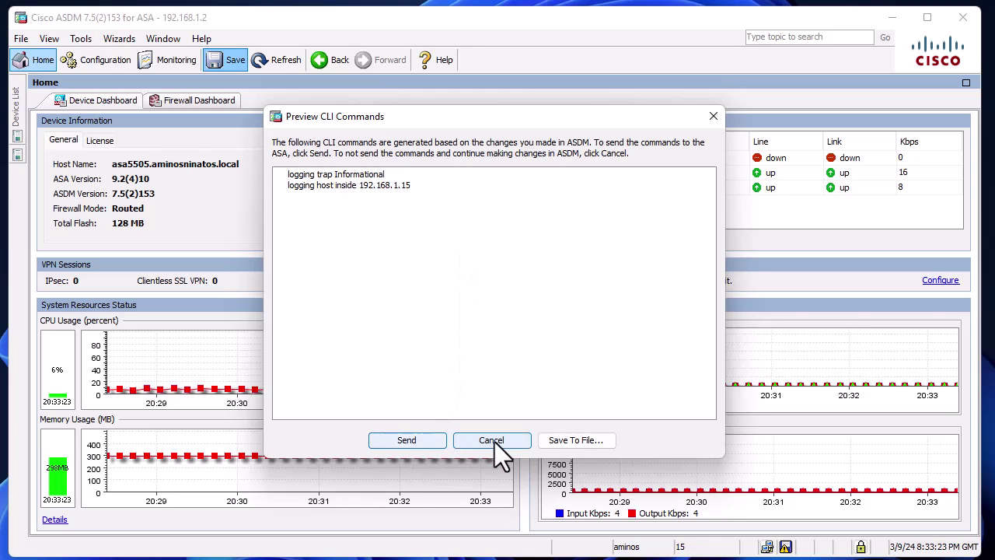
{"action": "left_click", "coordinate": [426, 436]}
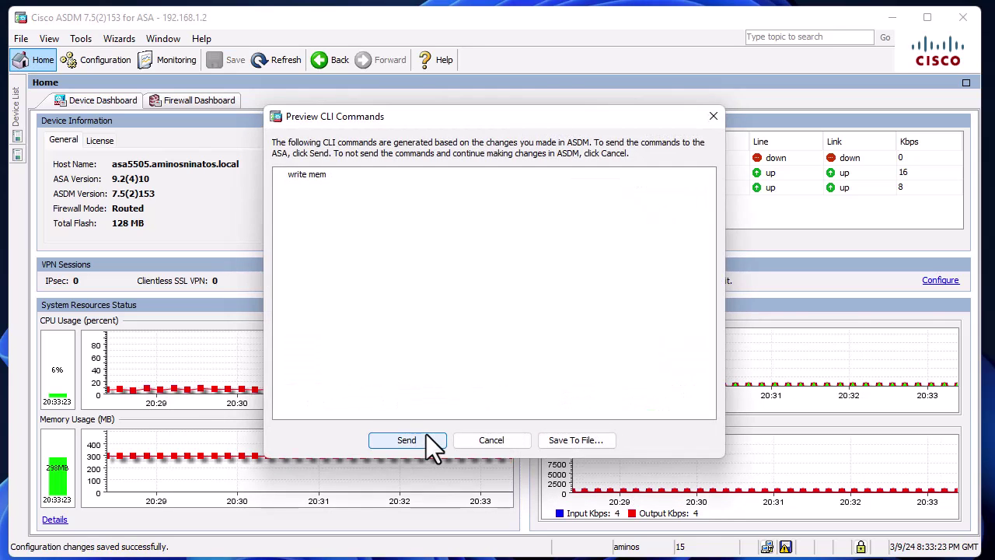
{"action": "left_click", "coordinate": [419, 441]}
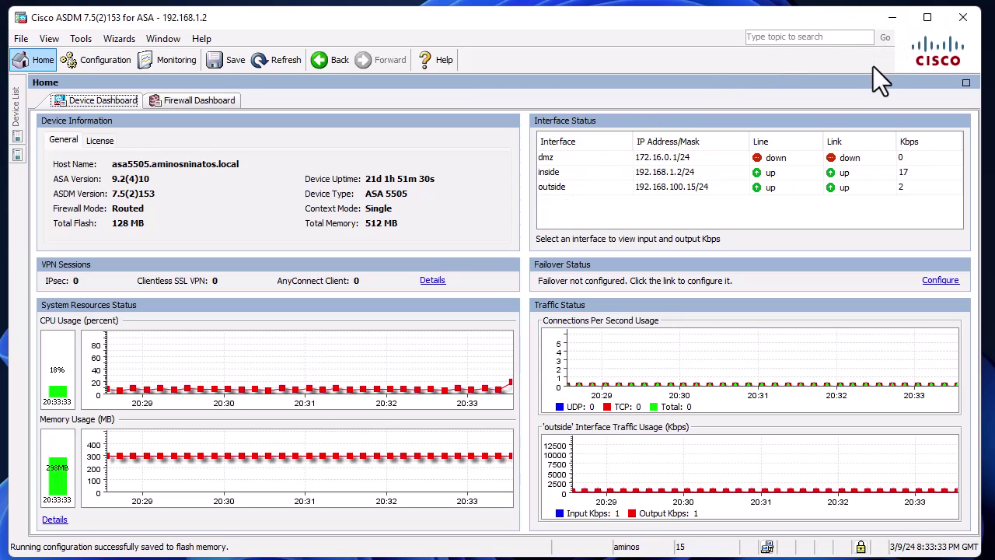
Step: Switch to the Kiwi Syslog Server console from the desktop and fit its window to the screen
{"action": "left_click", "coordinate": [893, 21]}
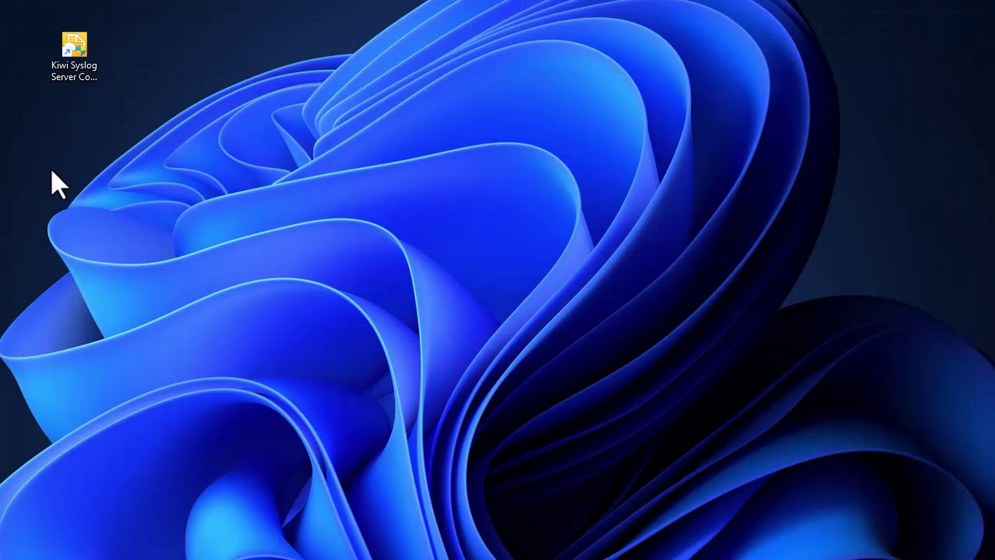
{"action": "left_click", "coordinate": [76, 58]}
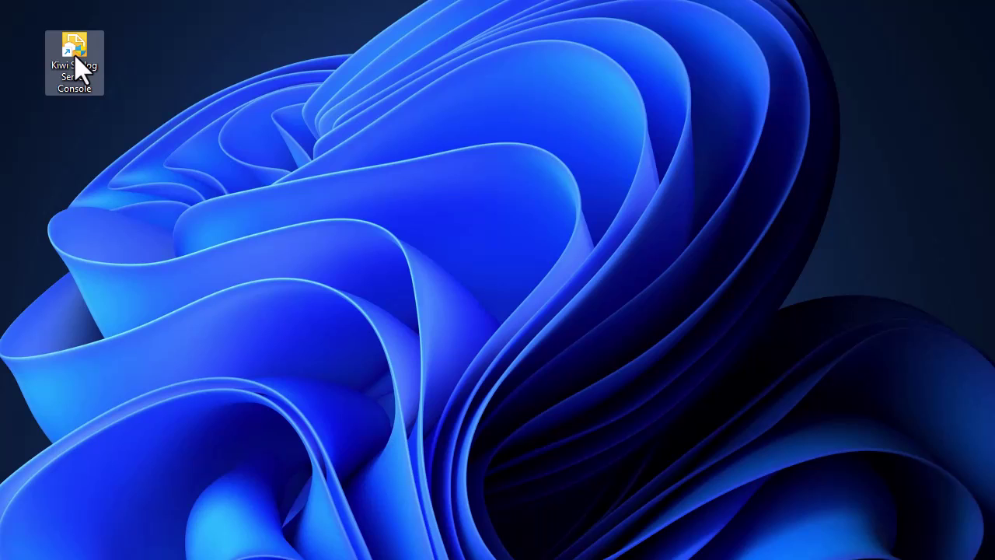
{"action": "double_click", "coordinate": [76, 58]}
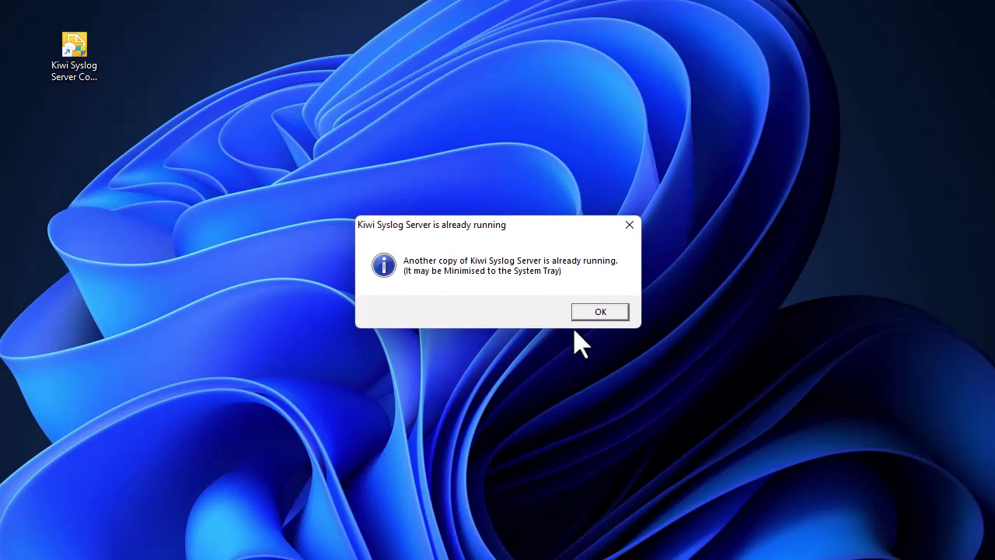
{"action": "left_click", "coordinate": [600, 312]}
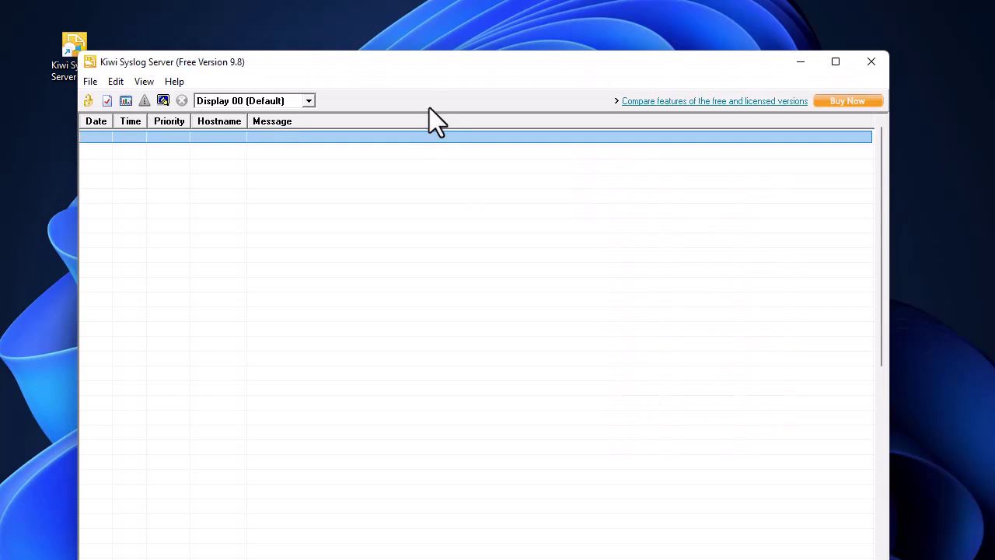
{"action": "left_click_drag", "start_coordinate": [444, 68], "coordinate": [483, 28]}
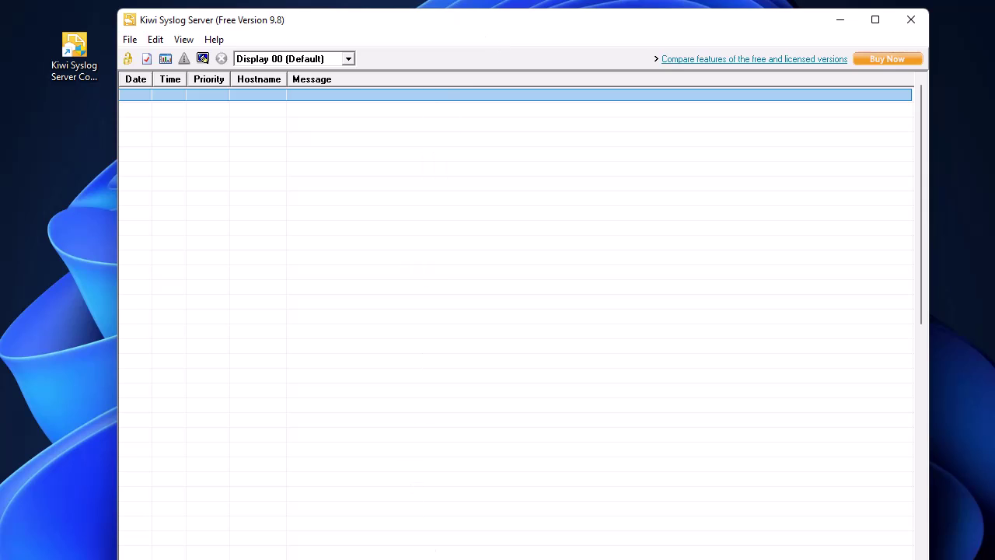
{"action": "mouse_move", "coordinate": [923, 558]}
{"action": "left_mouse_down"}
{"action": "mouse_move", "coordinate": [913, 535]}
{"action": "mouse_move", "coordinate": [916, 544]}
{"action": "left_mouse_up"}
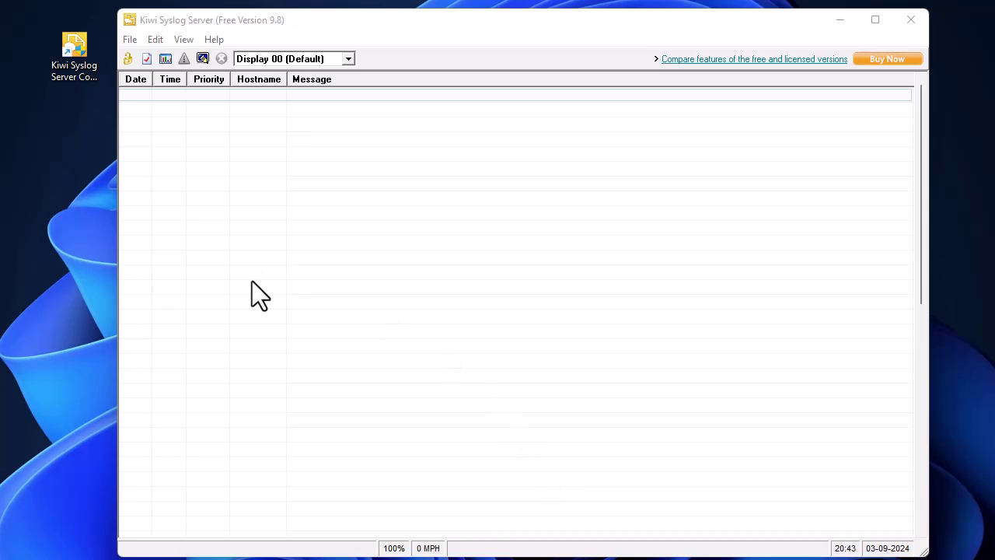
Step: Open the Inputs options in the Kiwi Syslog Server setup
{"action": "left_click", "coordinate": [383, 32]}
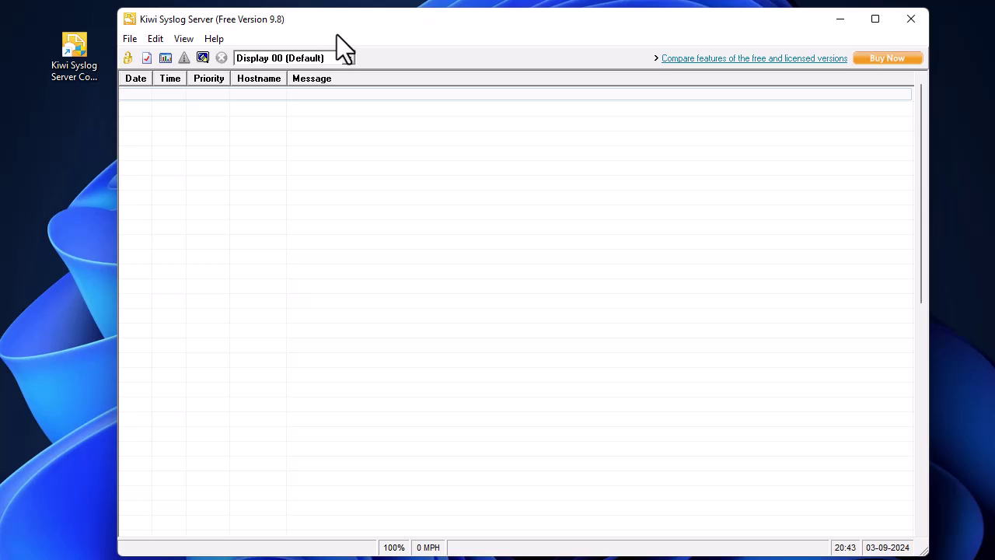
{"action": "left_click", "coordinate": [127, 40]}
{"action": "left_click", "coordinate": [133, 56]}
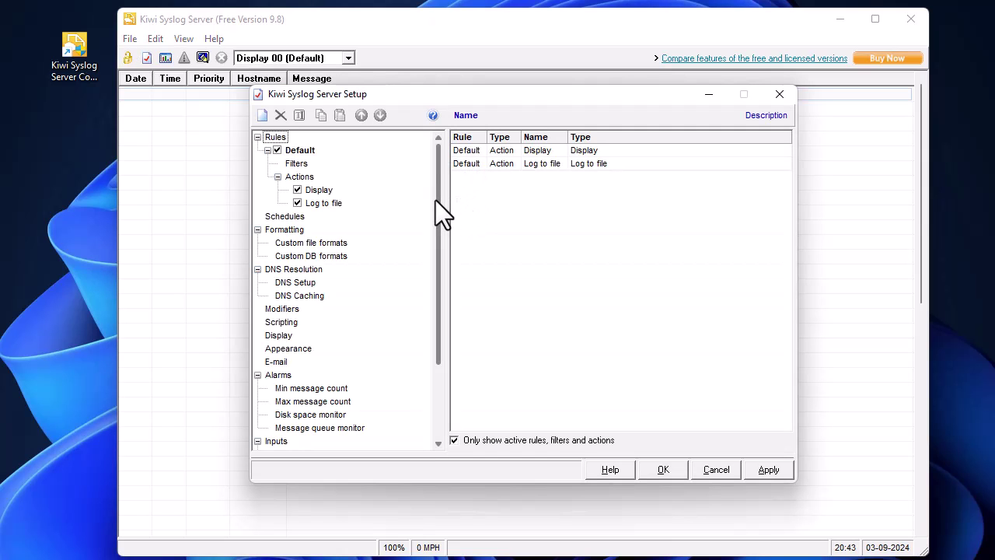
{"action": "left_click_drag", "start_coordinate": [438, 211], "coordinate": [429, 345]}
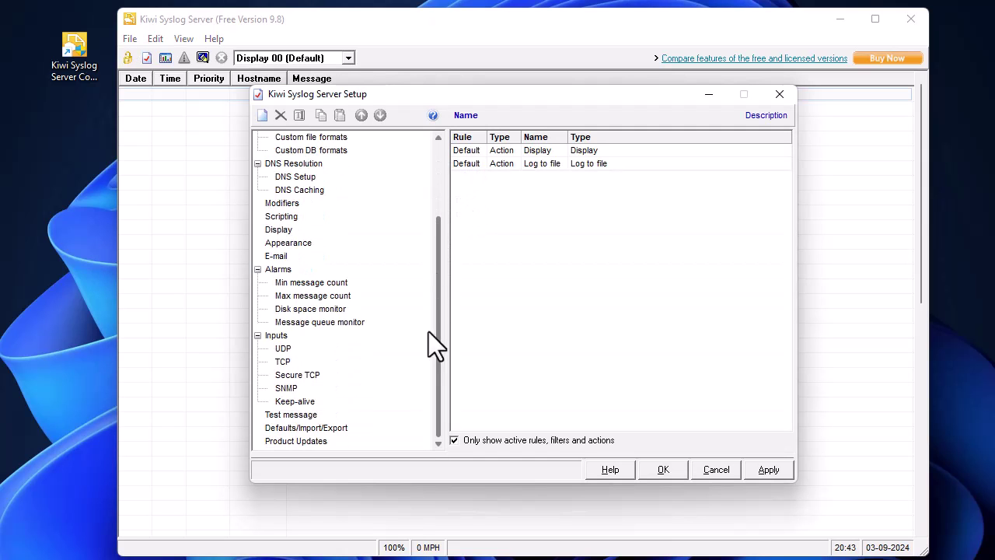
{"action": "left_click", "coordinate": [276, 335]}
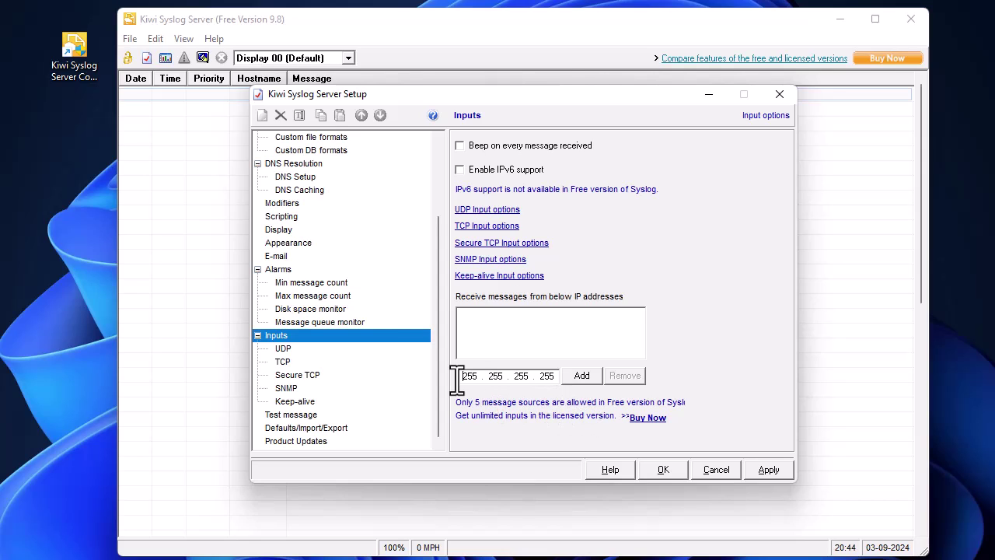
Step: Add 192.168.1.2 to the IP addresses from which messages are received, then apply and accept the setup
{"action": "left_click_drag", "start_coordinate": [481, 375], "coordinate": [462, 376]}
{"action": "type", "text": "192"}
{"action": "double_click", "coordinate": [497, 375]}
{"action": "key", "text": "BackSpace"}
{"action": "type", "text": "168"}
{"action": "double_click", "coordinate": [519, 375]}
{"action": "type", "text": "1"}
{"action": "double_click", "coordinate": [545, 375]}
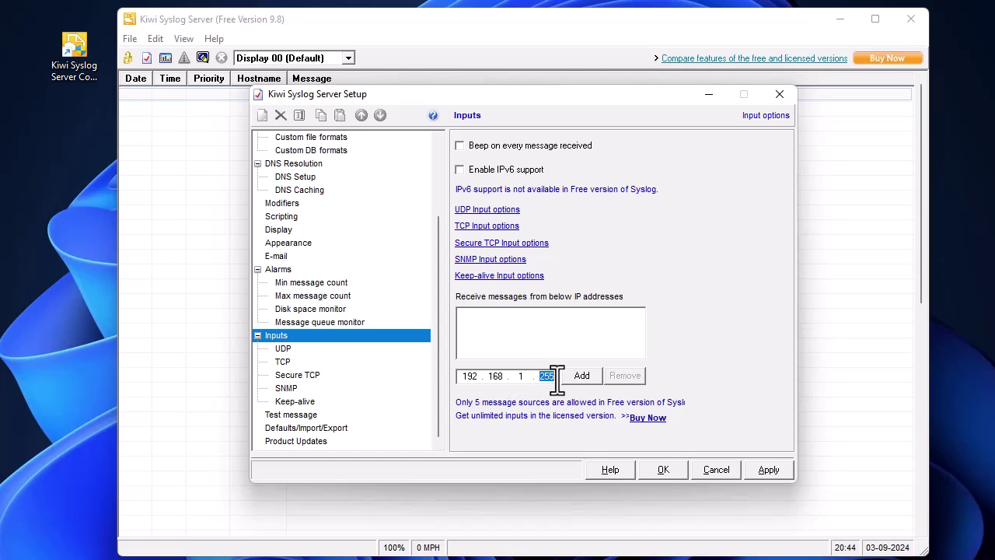
{"action": "type", "text": "2"}
{"action": "left_click", "coordinate": [583, 376]}
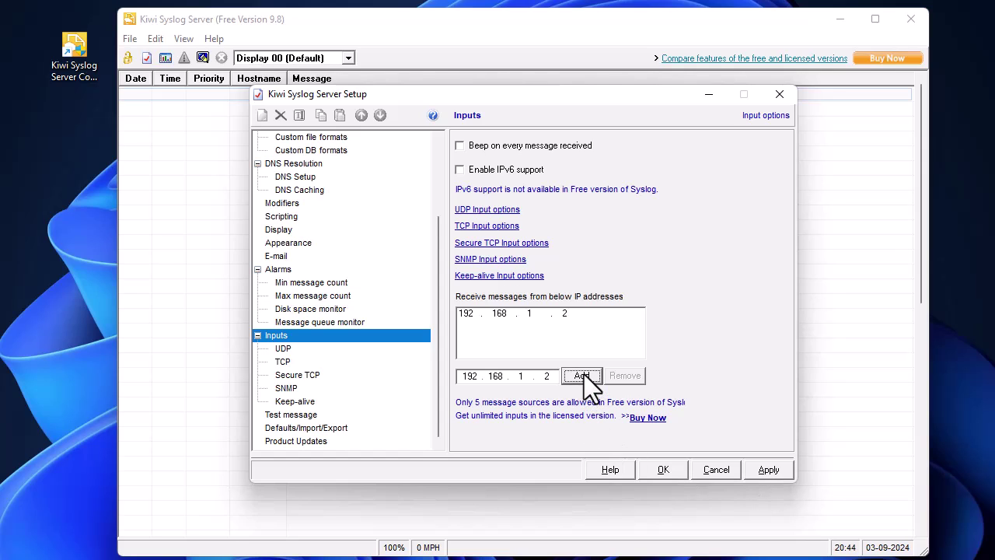
{"action": "left_click", "coordinate": [768, 469]}
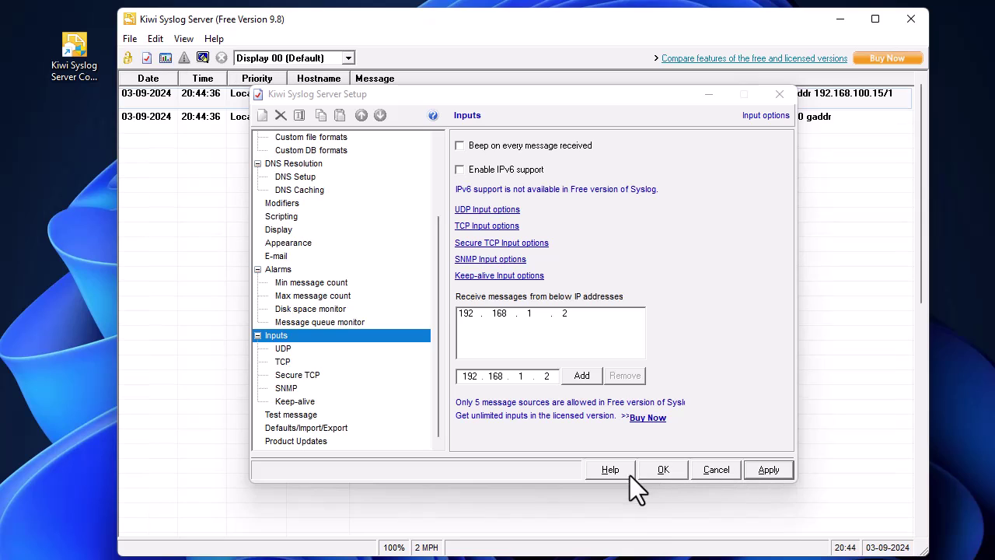
{"action": "left_click", "coordinate": [661, 470]}
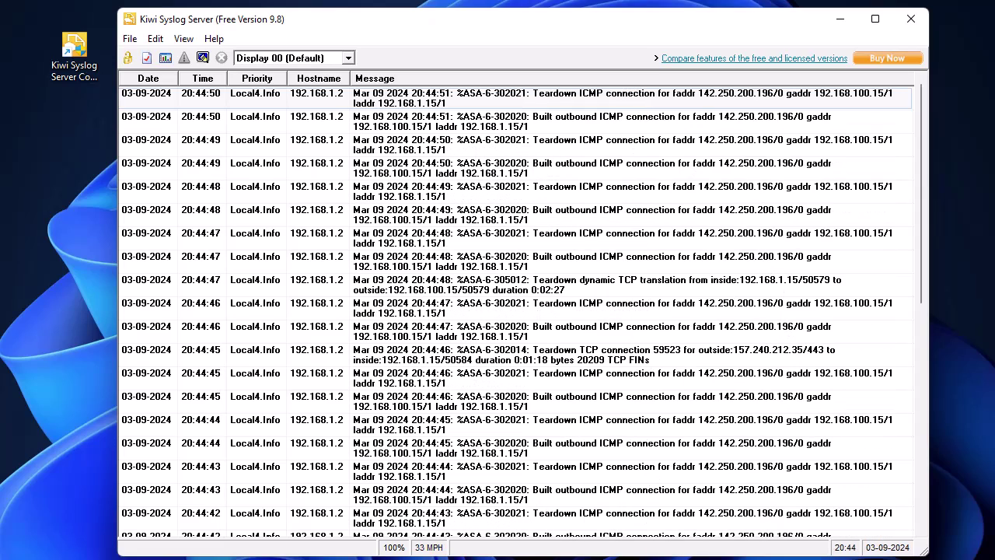
{"action": "key", "text": "alt+Tab"}
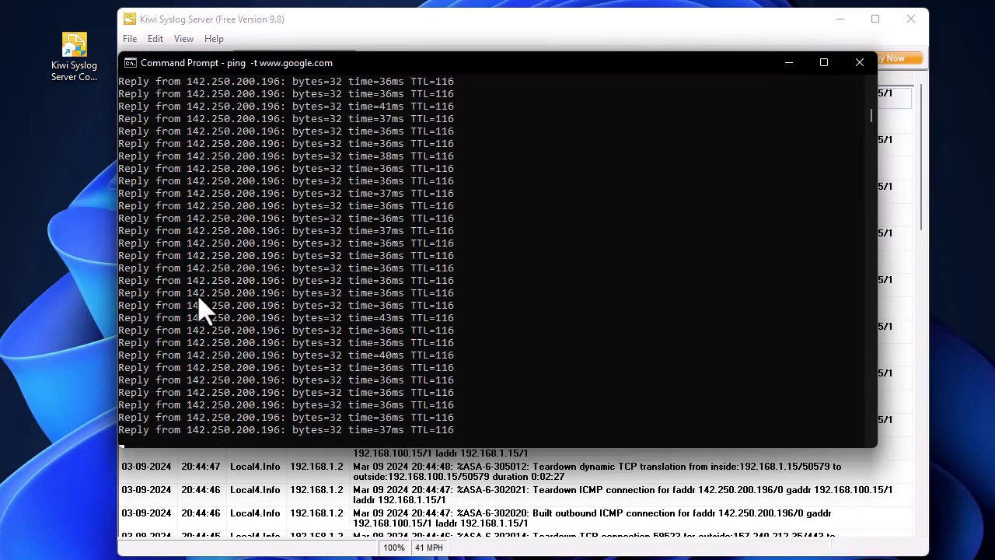
{"action": "left_click_drag", "start_coordinate": [195, 294], "coordinate": [277, 308]}
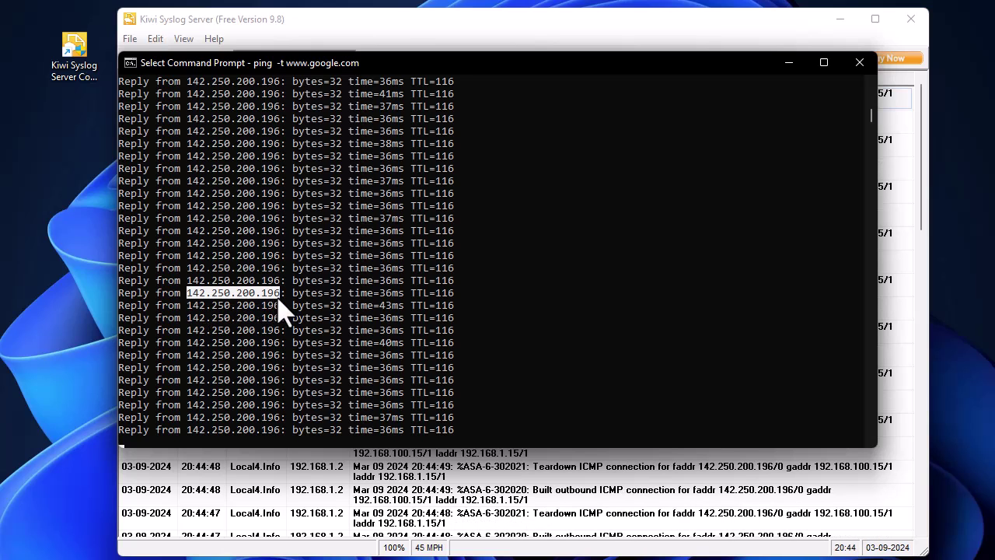
{"action": "left_click", "coordinate": [794, 63]}
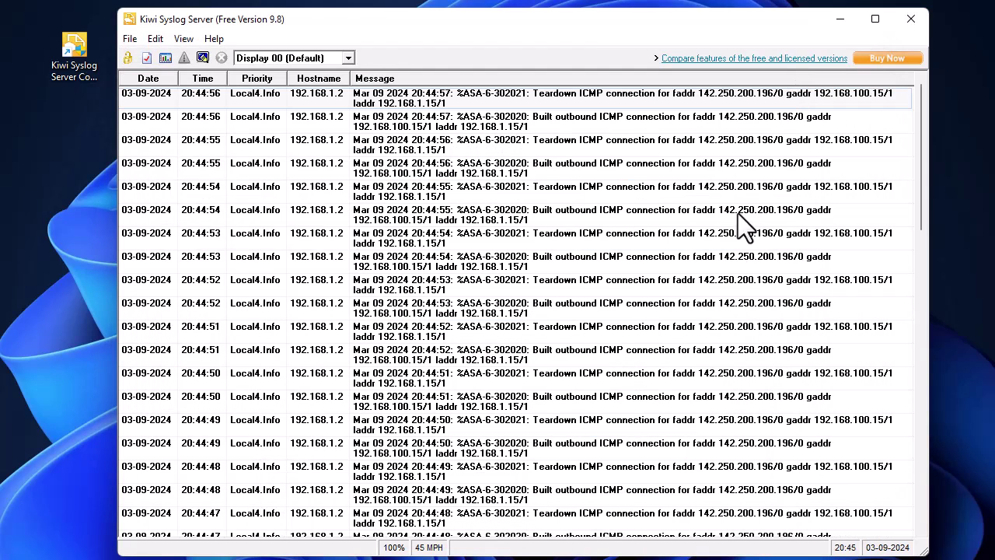
{"action": "left_click", "coordinate": [729, 261]}
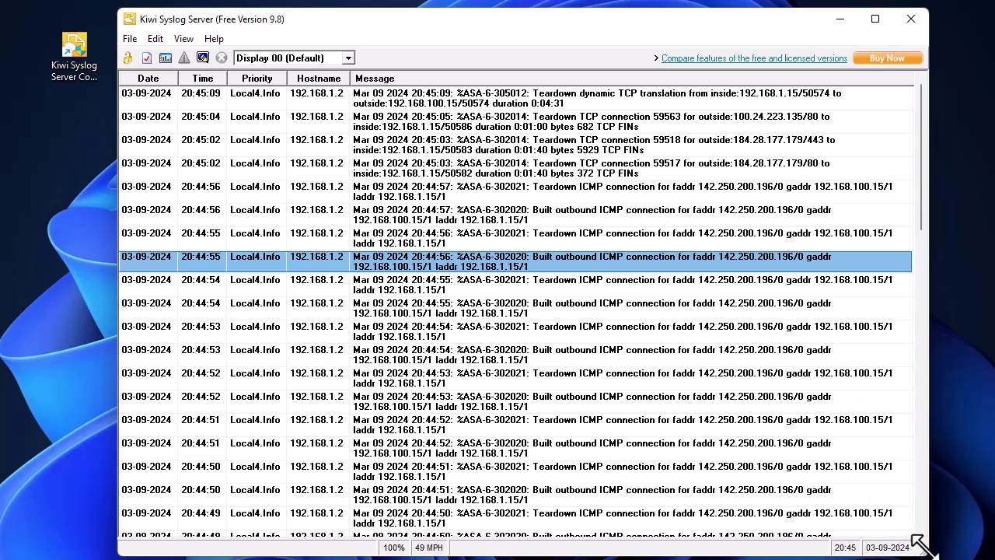
{"action": "left_click_drag", "start_coordinate": [917, 541], "coordinate": [981, 549]}
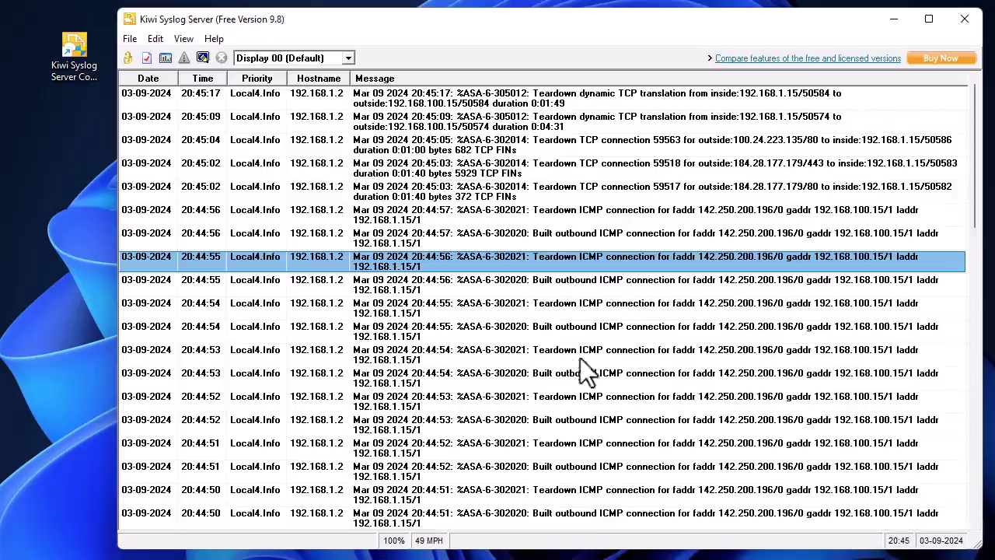